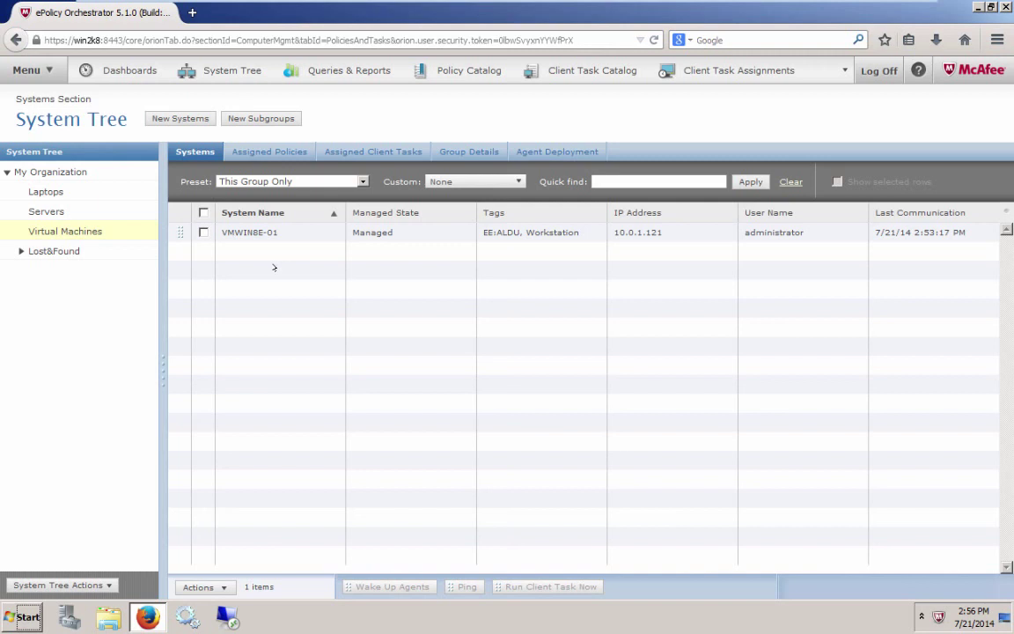
# Step: Open the VMWIN8E-01 system details under Virtual Machines to list its installed products
pyautogui.click(255, 232)
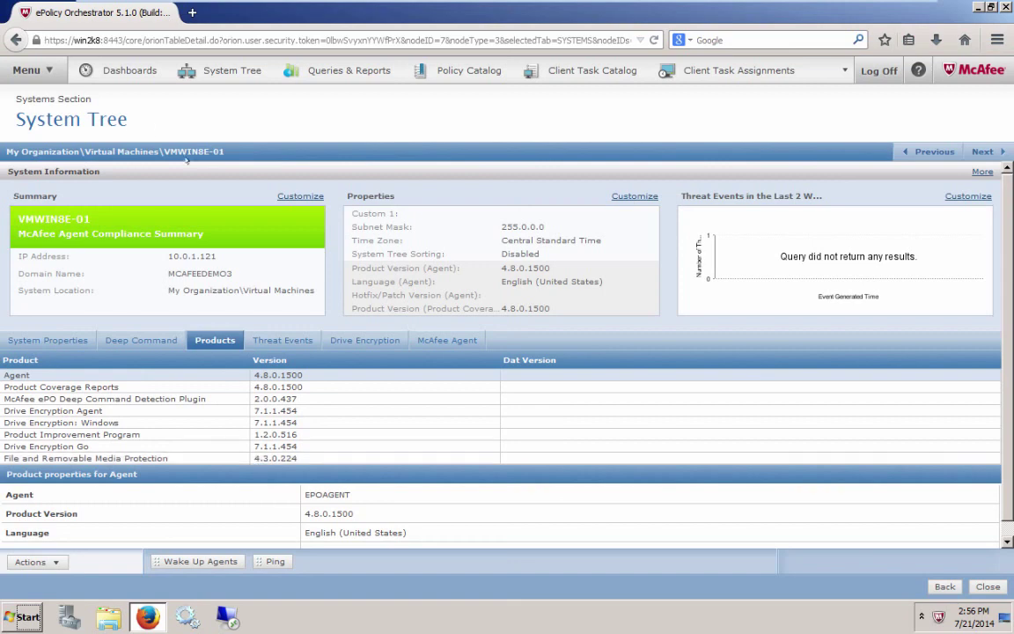
# Step: Go to Data Protection > FRP Keys from the main menu
pyautogui.click(42, 71)
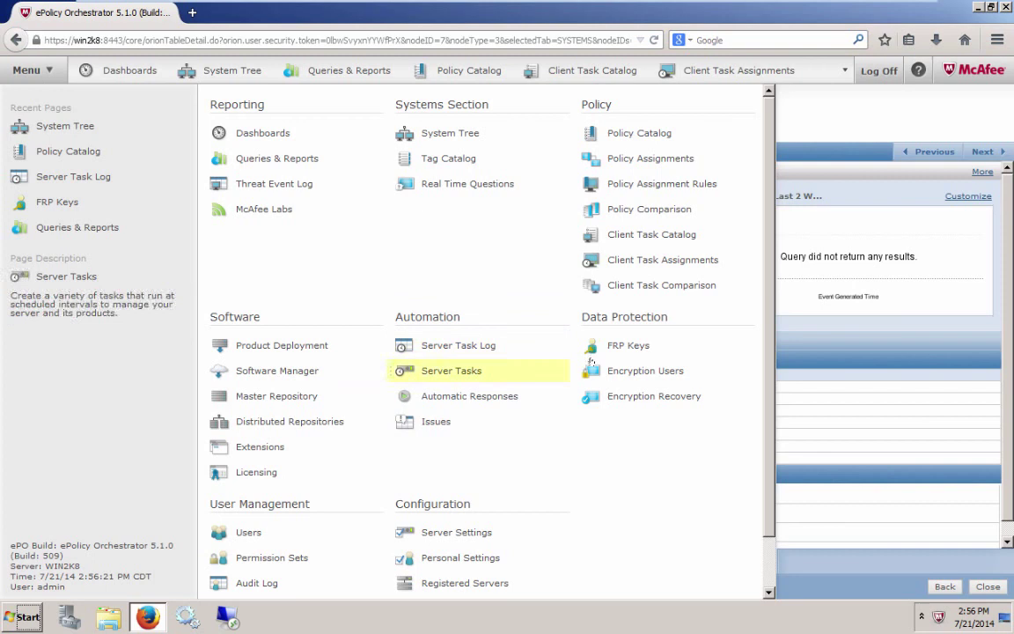
pyautogui.click(642, 347)
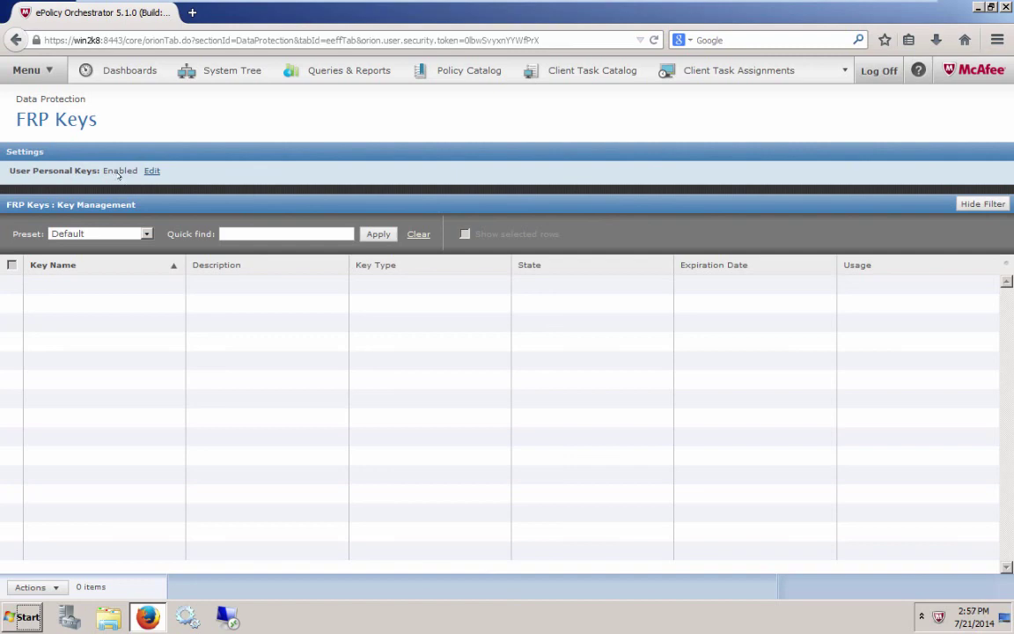
# Step: Filter the Policy Catalog to Removable Media (User-Based Policy) and open the My Default policy
pyautogui.click(457, 71)
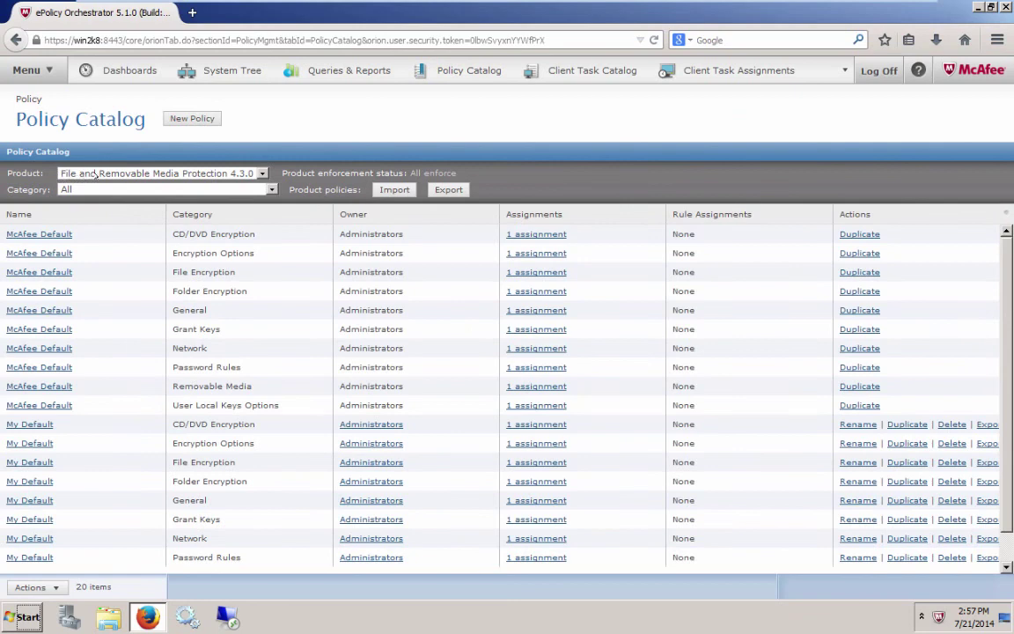
pyautogui.click(148, 191)
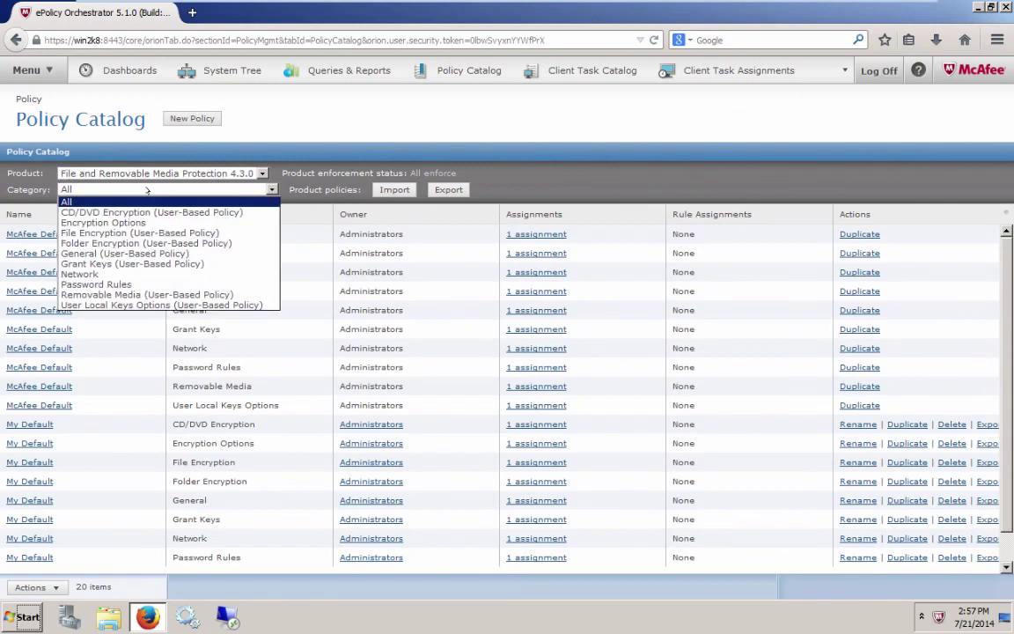
pyautogui.click(192, 295)
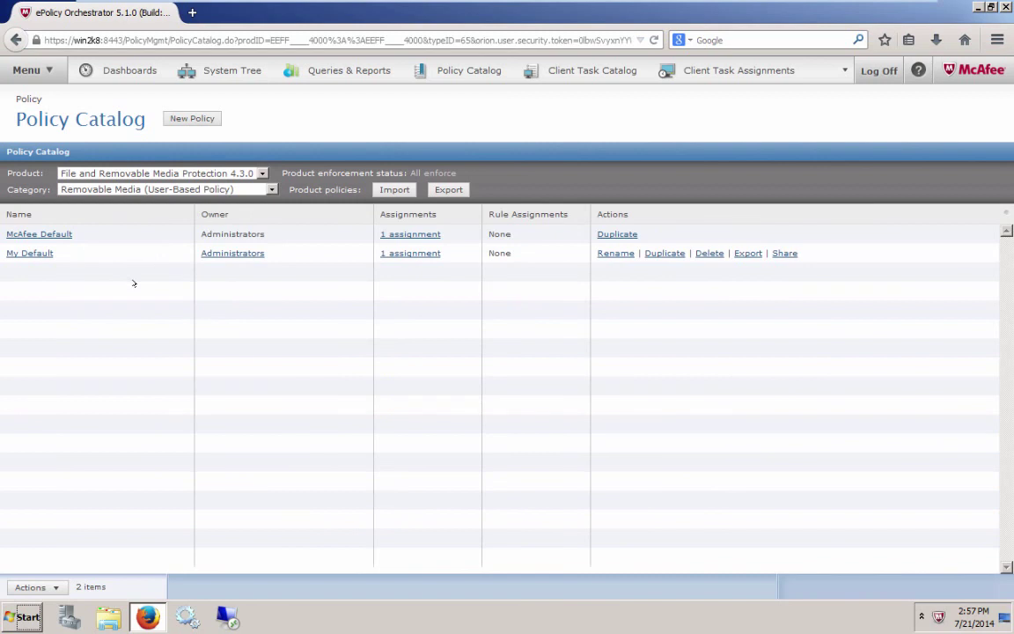
pyautogui.click(41, 253)
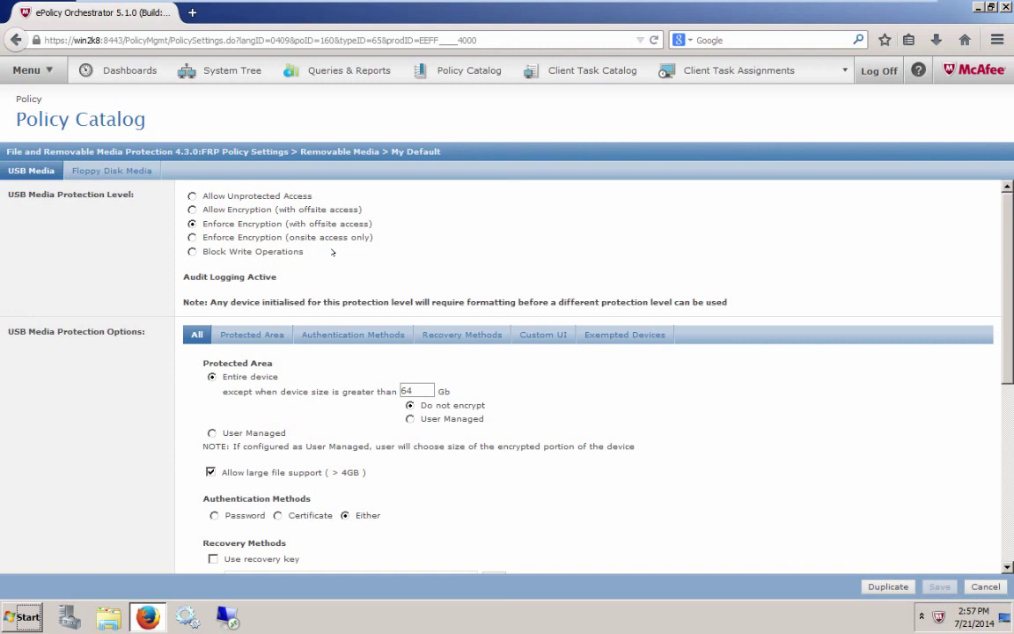
# Step: Switch USB protection from Allow Unprotected Access to Allow Encryption (with offsite access)
pyautogui.click(192, 196)
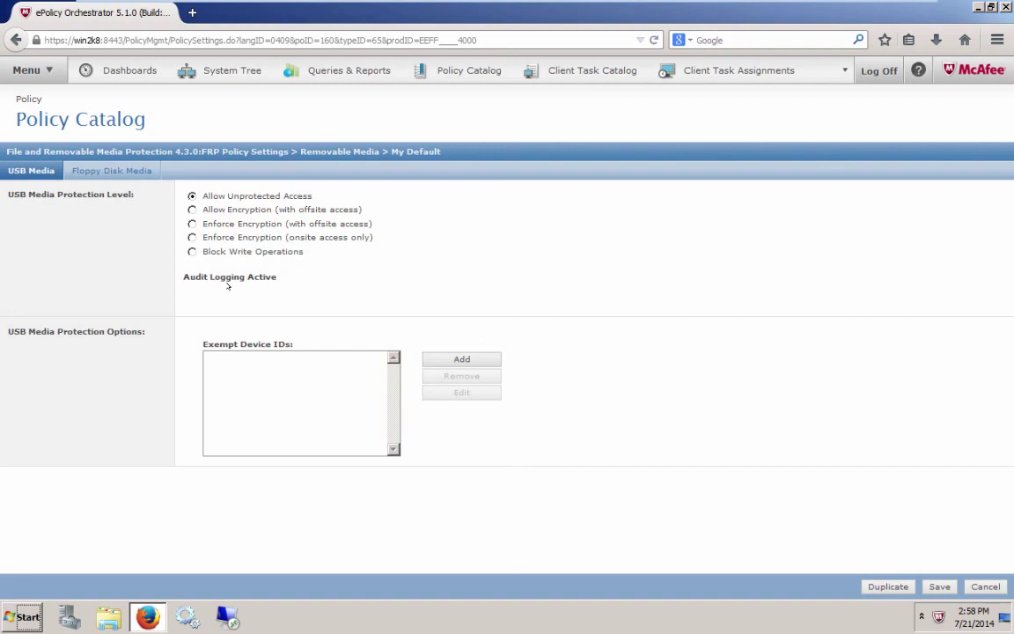
pyautogui.click(250, 209)
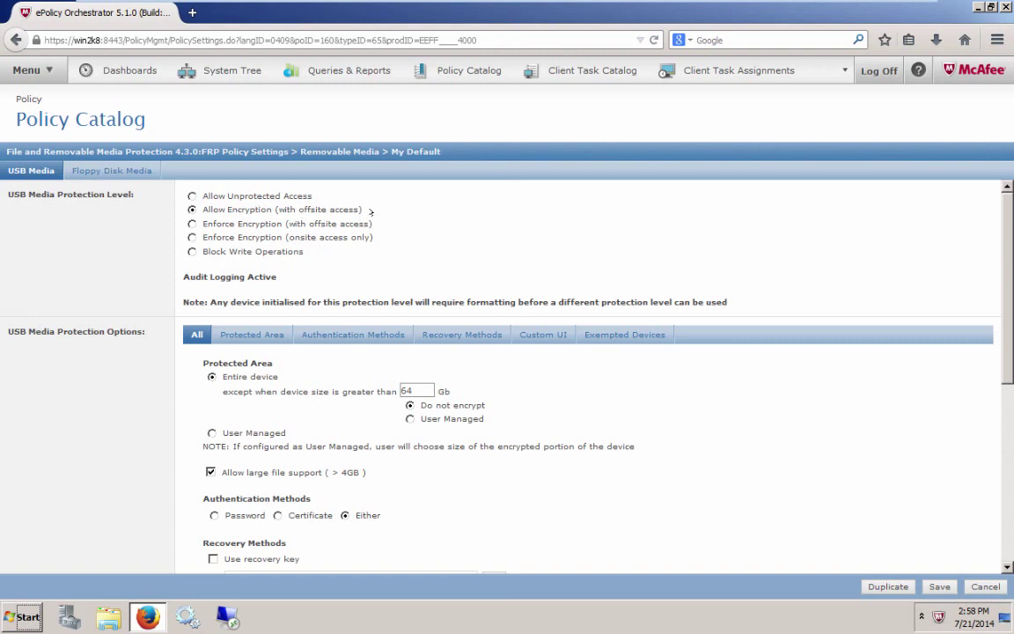
# Step: Compare Enforce Encryption (with offsite access), then select Enforce Encryption (onsite access only)
pyautogui.click(192, 223)
pyautogui.click(228, 238)
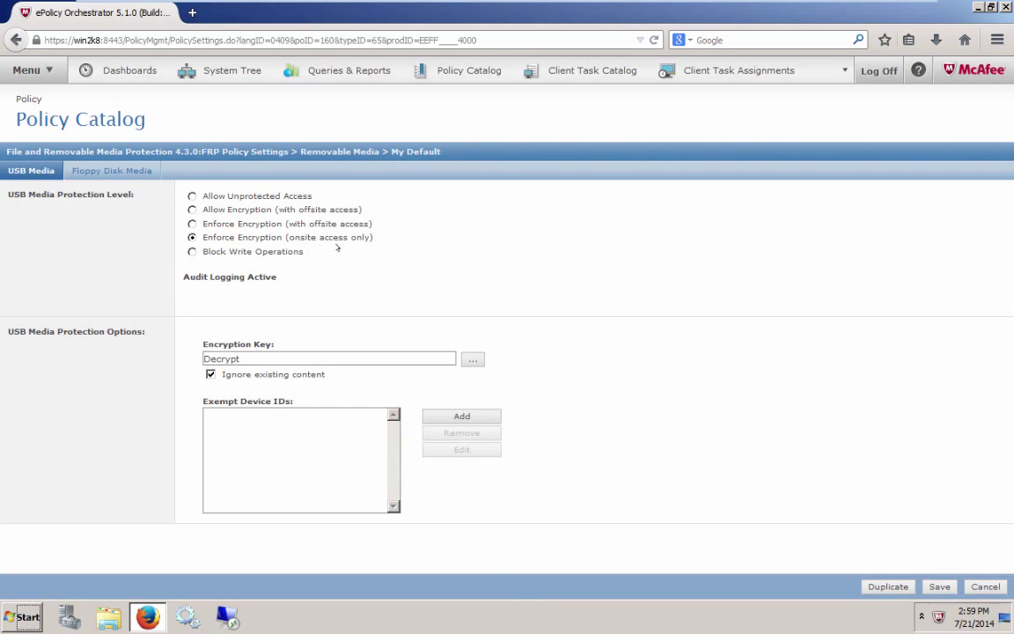
# Step: Preview Block Write Operations, then return USB protection to Enforce Encryption (with offsite access)
pyautogui.click(272, 251)
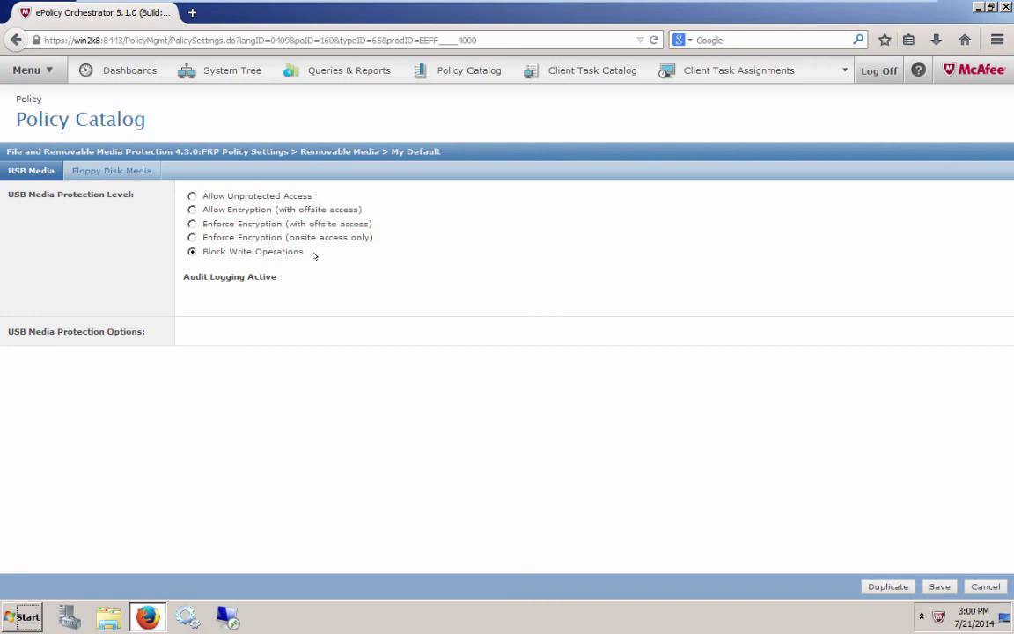
pyautogui.click(240, 226)
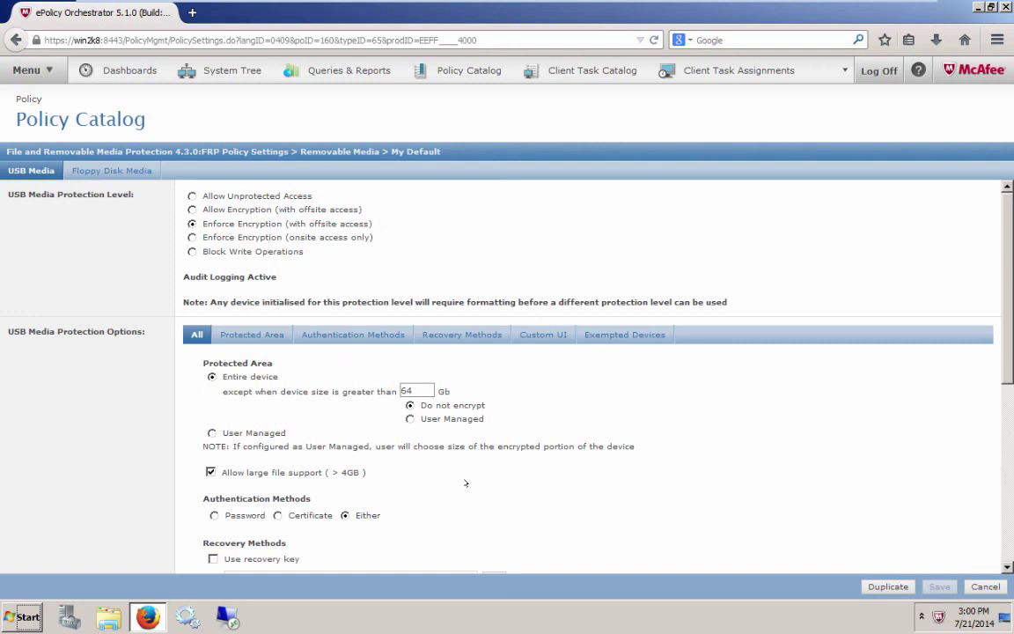
# Step: Make the USB protected area User Managed and review the Either authentication methods
pyautogui.click(229, 336)
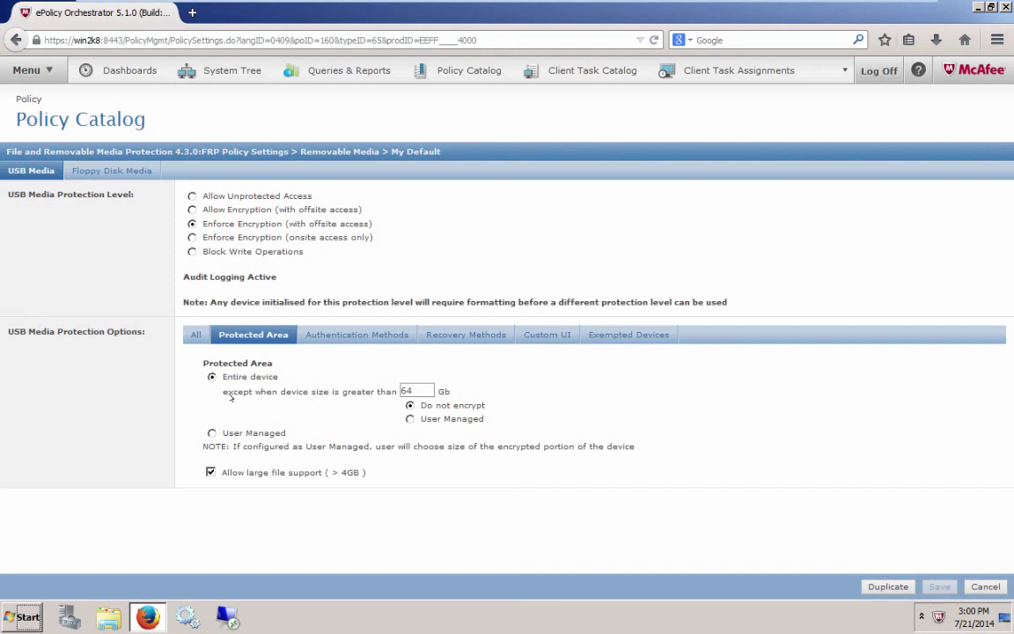
pyautogui.click(413, 391)
pyautogui.click(210, 433)
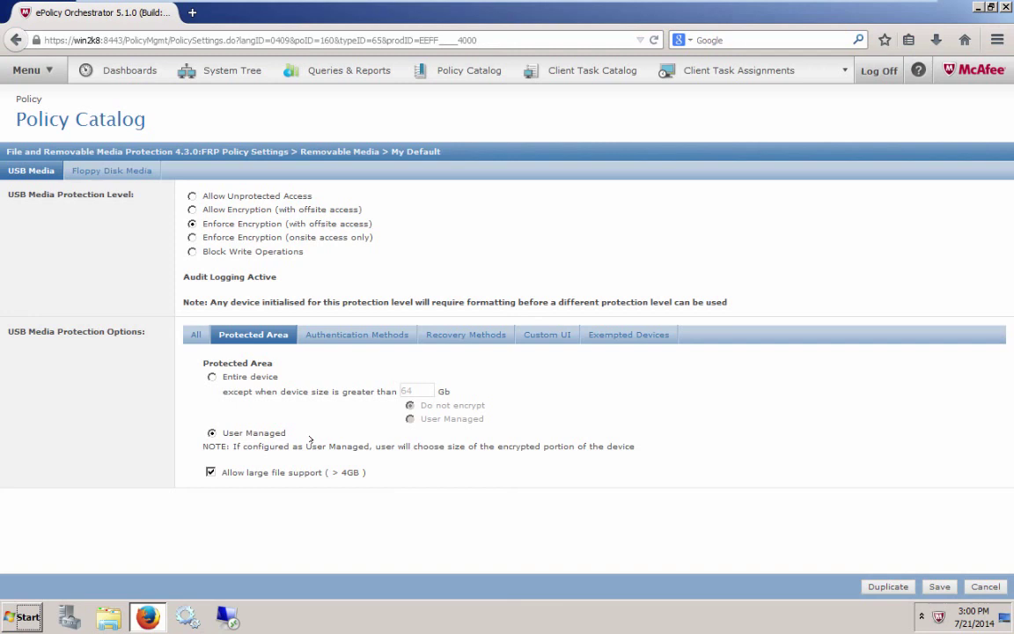
pyautogui.click(362, 338)
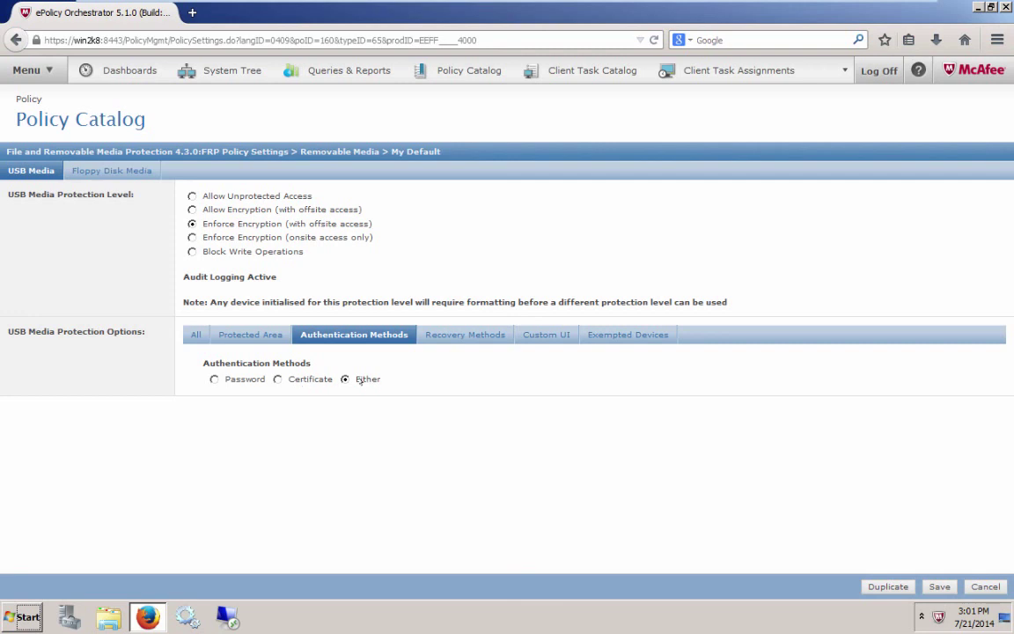
# Step: Enable recovery using the User Personal Key as the recovery key
pyautogui.click(461, 335)
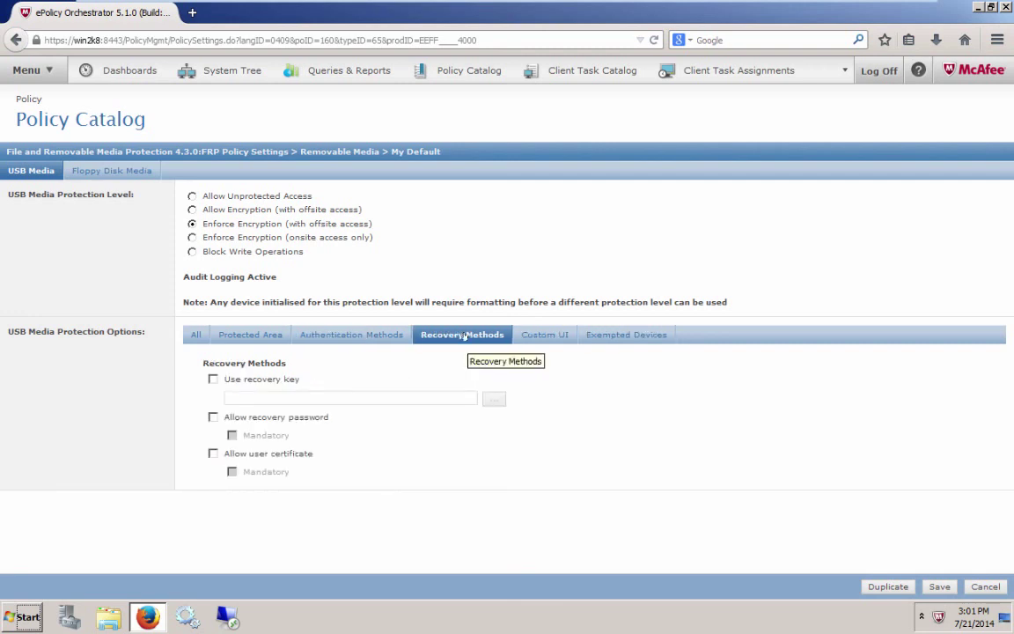
pyautogui.click(213, 379)
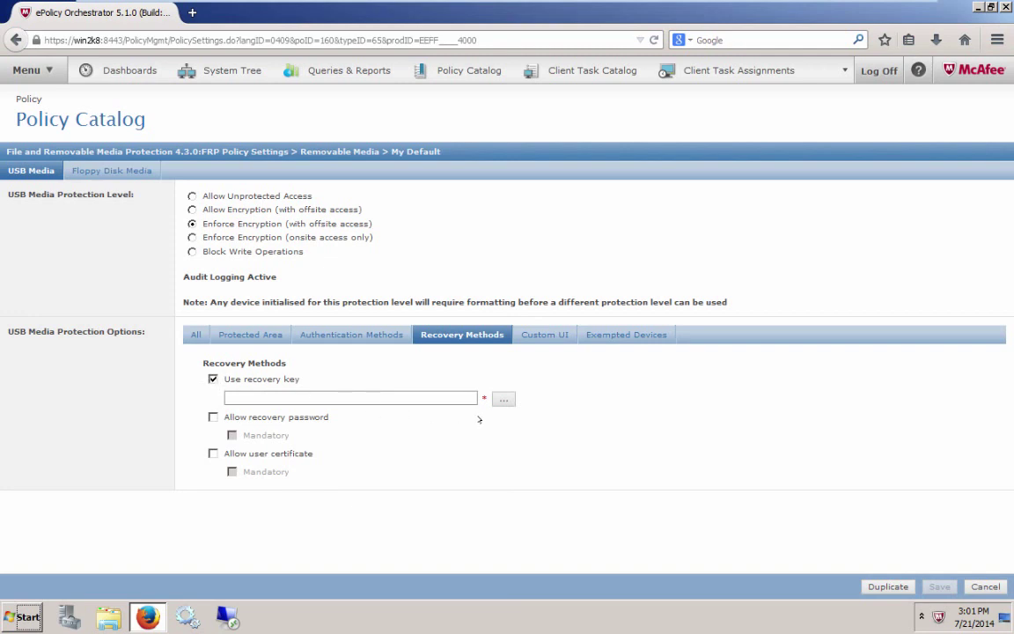
pyautogui.click(502, 400)
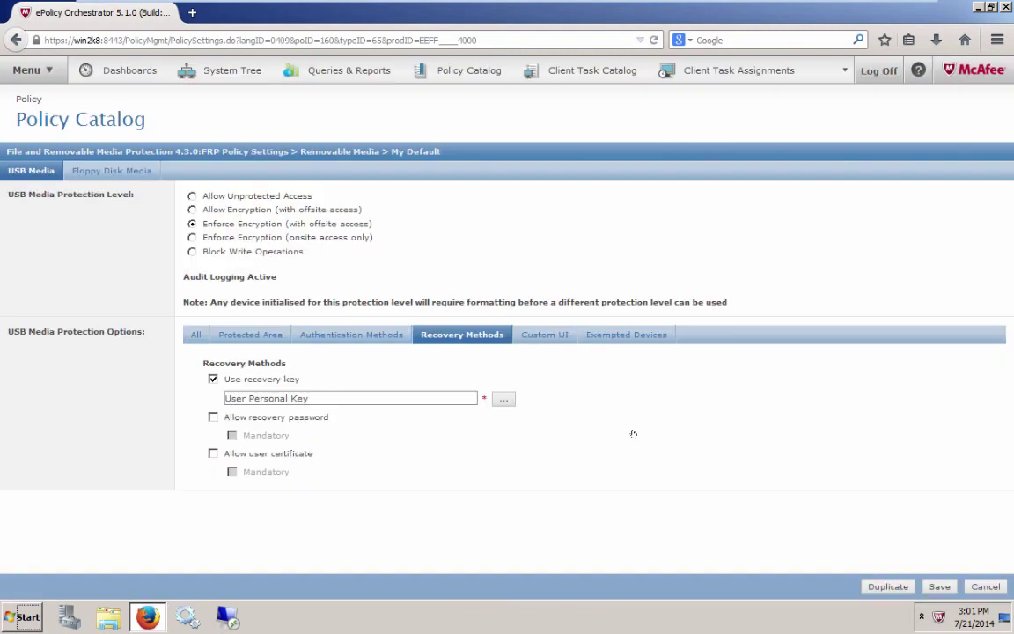
pyautogui.click(636, 435)
# Step: Review the Custom UI and Exempted Devices settings, then save the My Default policy
pyautogui.click(517, 337)
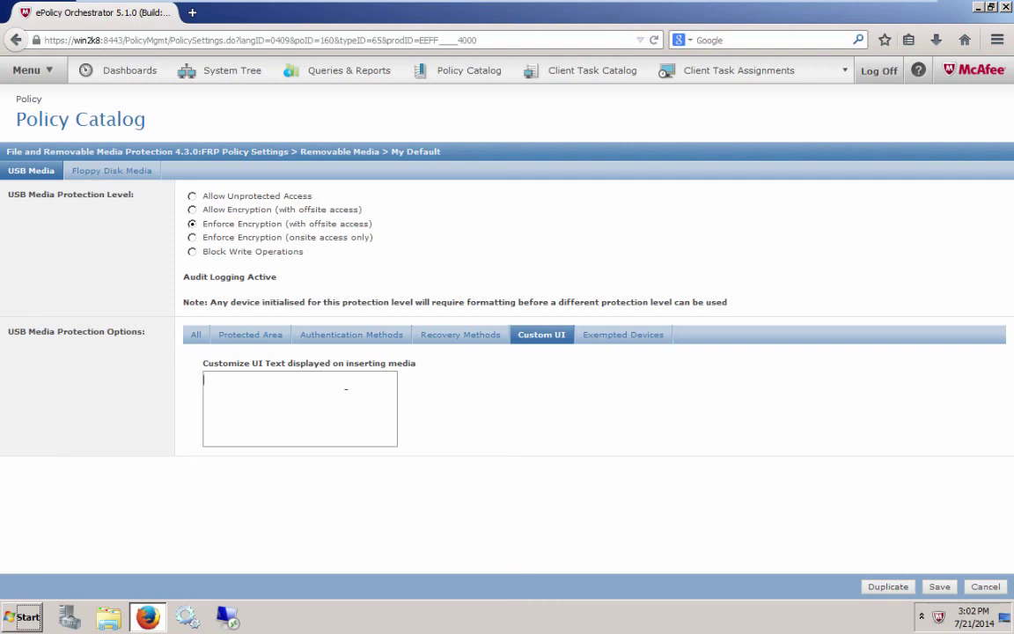
pyautogui.click(616, 335)
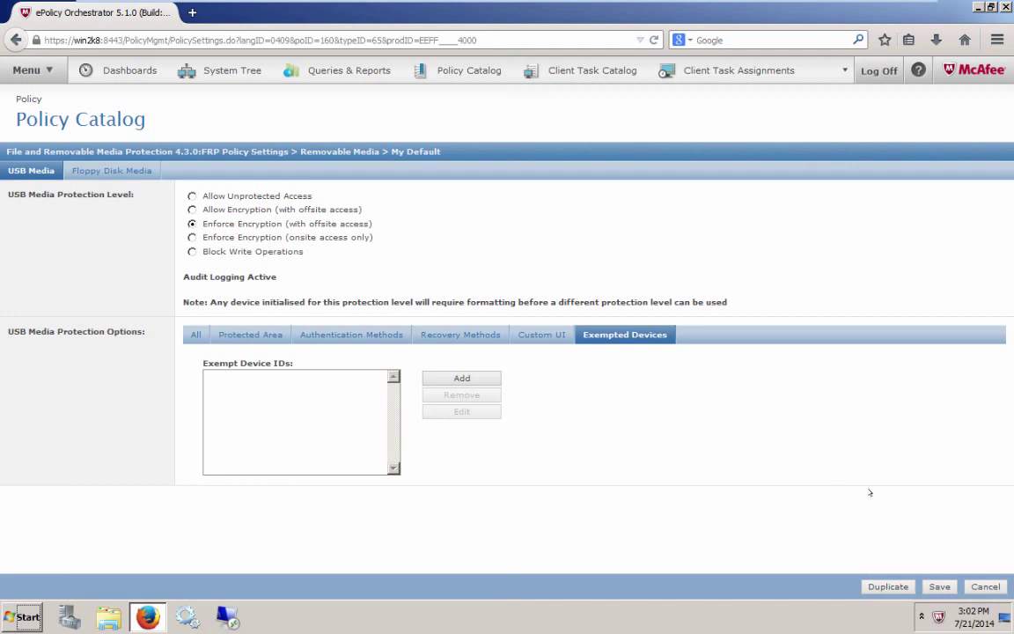
pyautogui.click(937, 587)
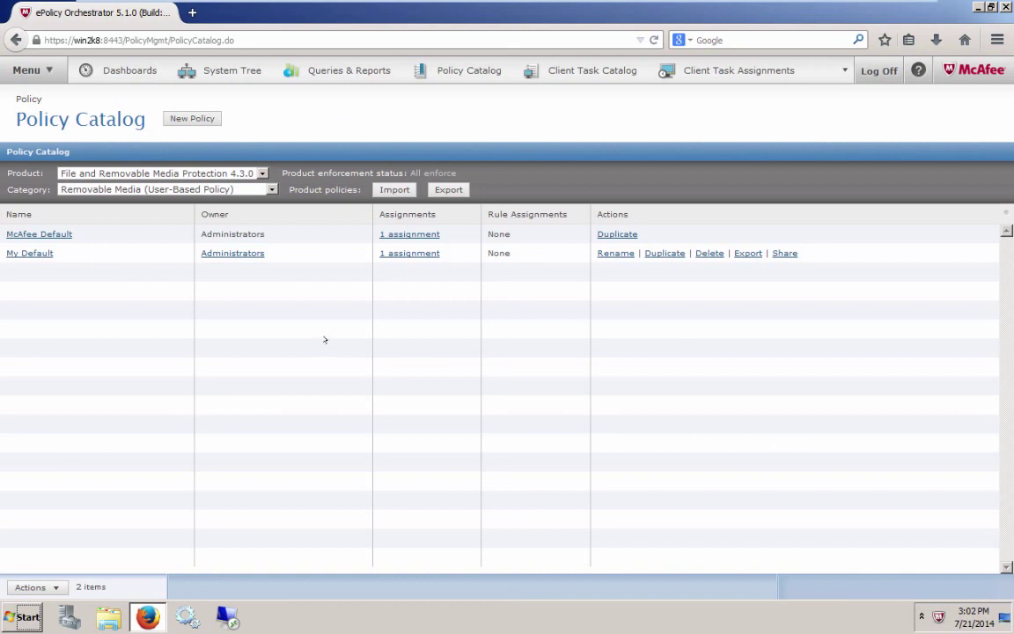
# Step: Grant the User Personal Key in the My Default Grant Keys policy, save, and switch to VMWIN8E-01
pyautogui.click(239, 189)
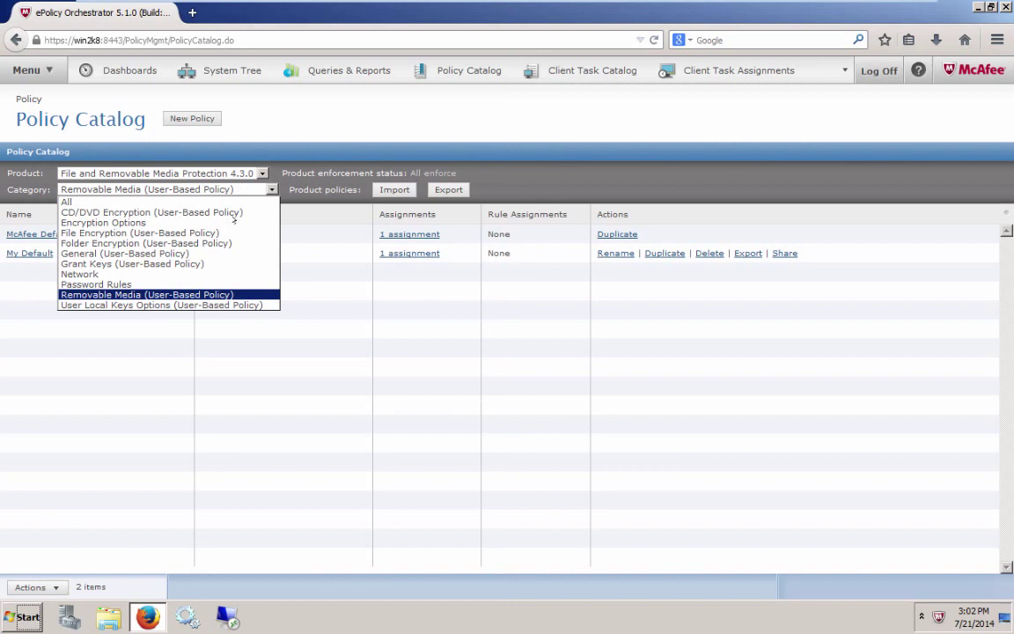
pyautogui.click(222, 263)
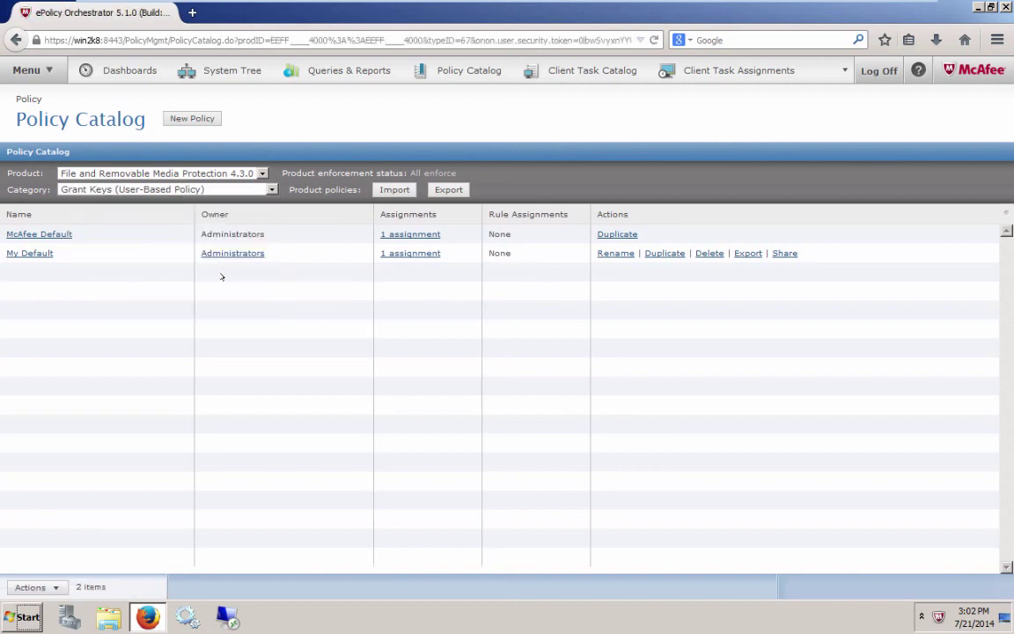
pyautogui.click(34, 252)
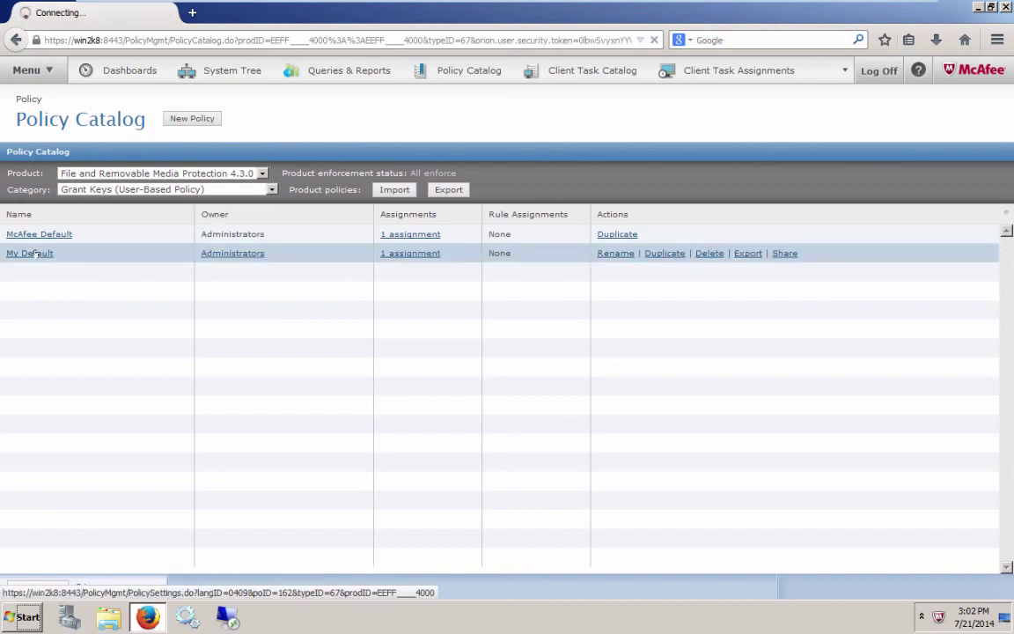
pyautogui.click(214, 219)
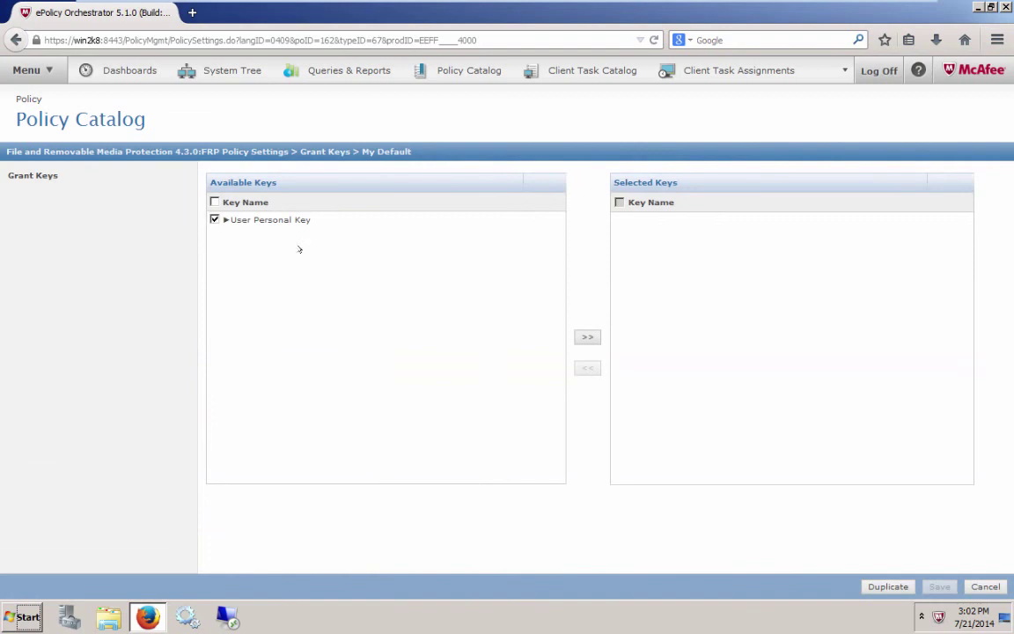
pyautogui.click(587, 337)
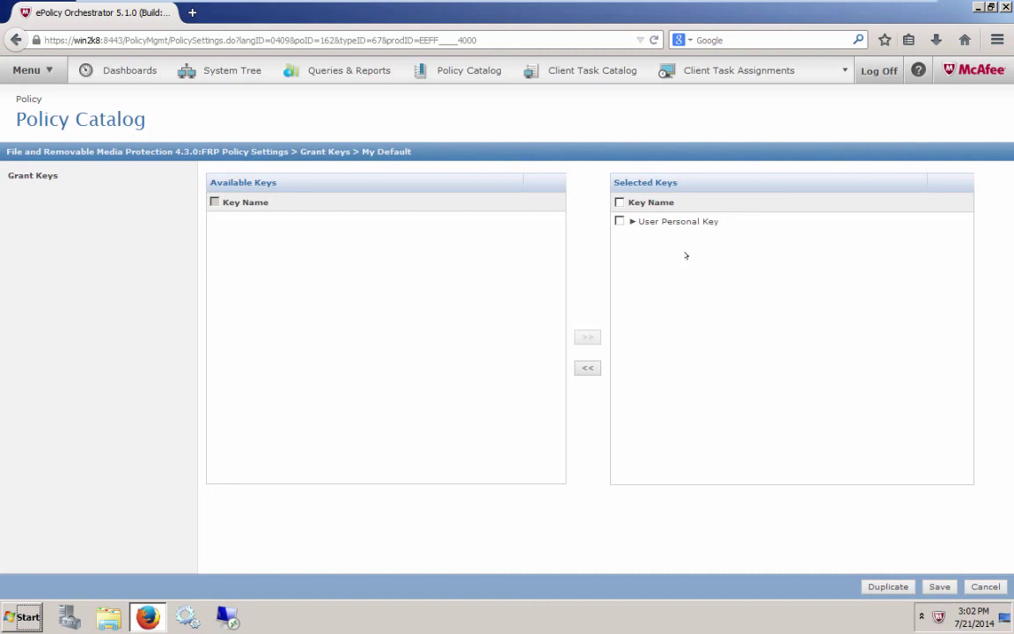
pyautogui.click(940, 586)
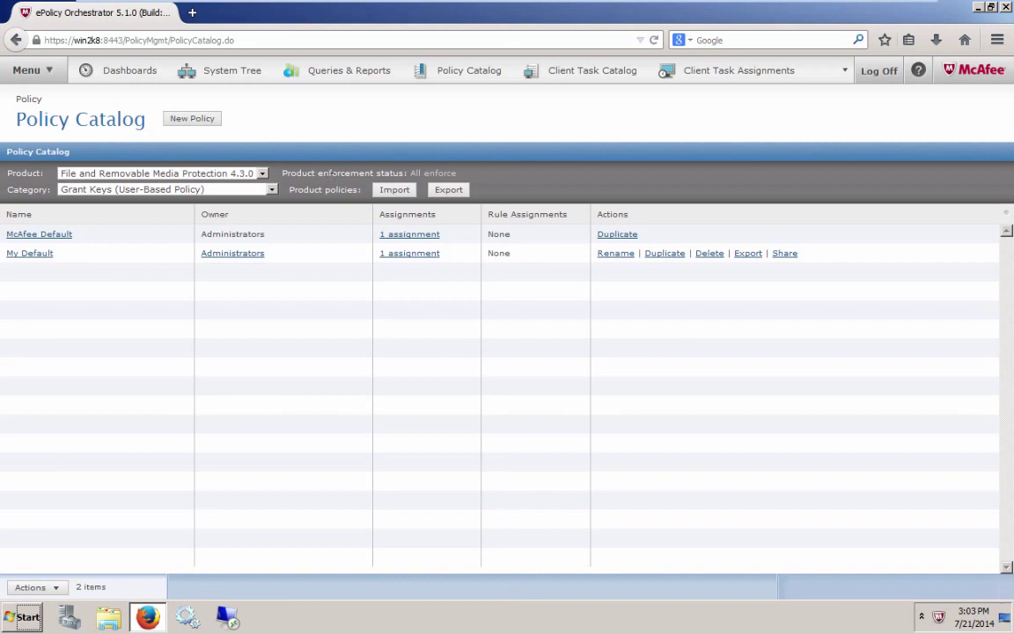
pyautogui.moveTo(264, 5)
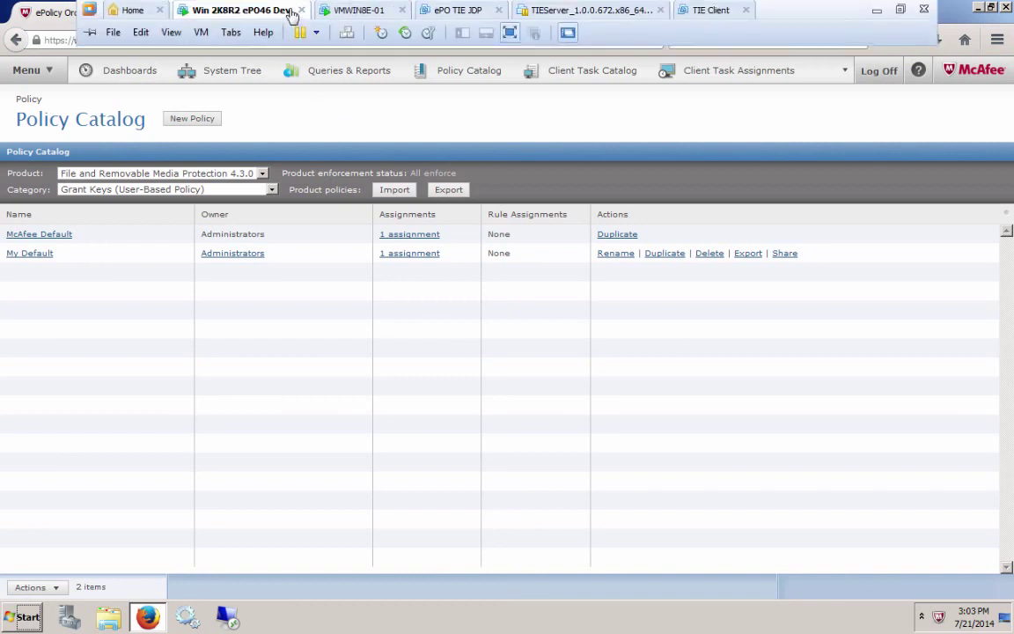
pyautogui.click(352, 12)
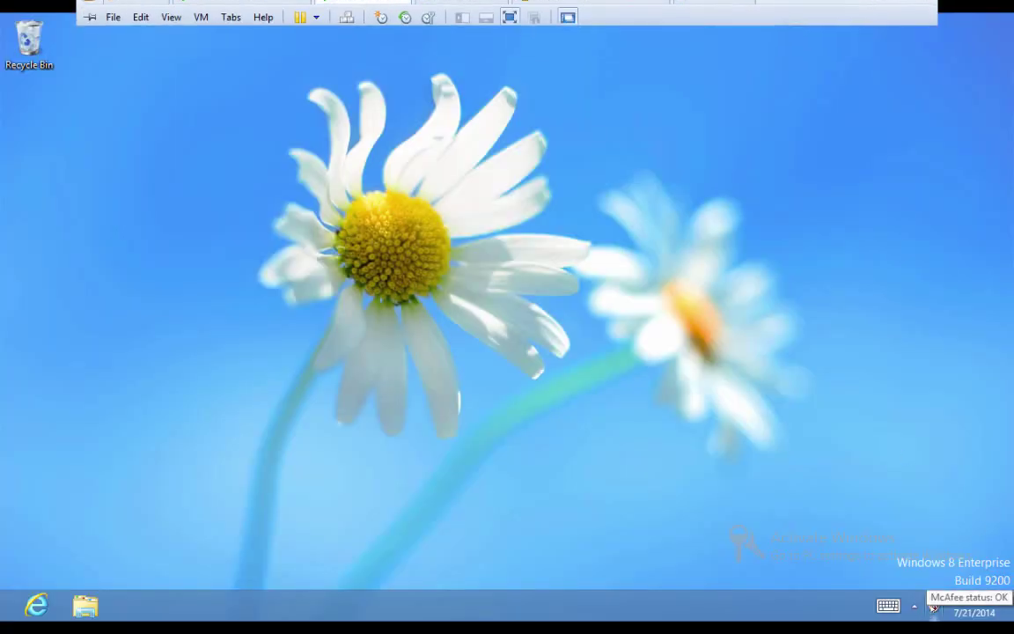
# Step: Open McAfee Agent Status Monitor from the tray icon and run Check New Policies
pyautogui.rightClick(934, 606)
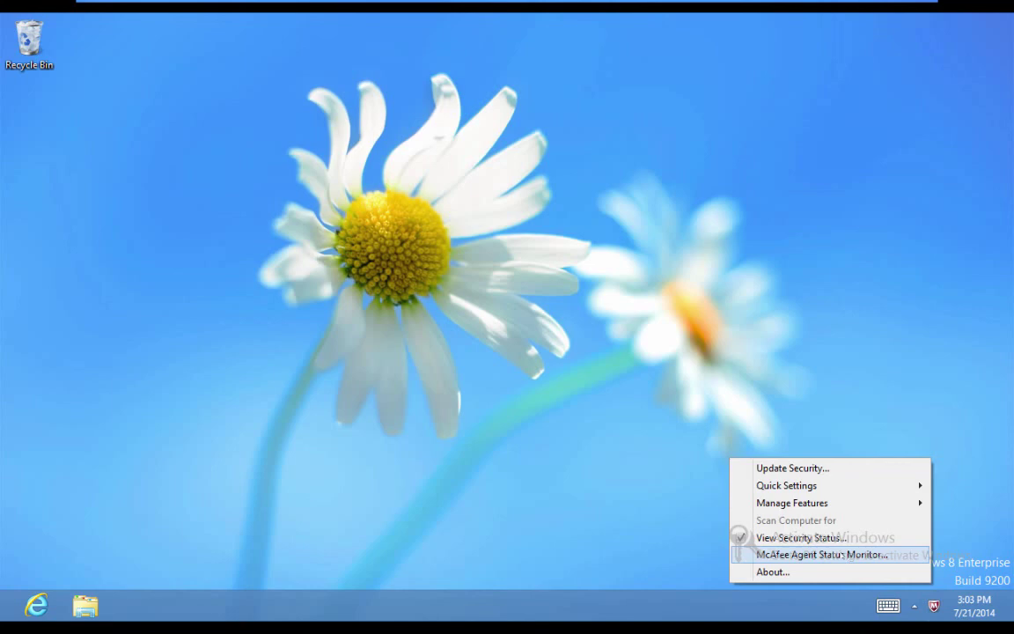
pyautogui.click(841, 555)
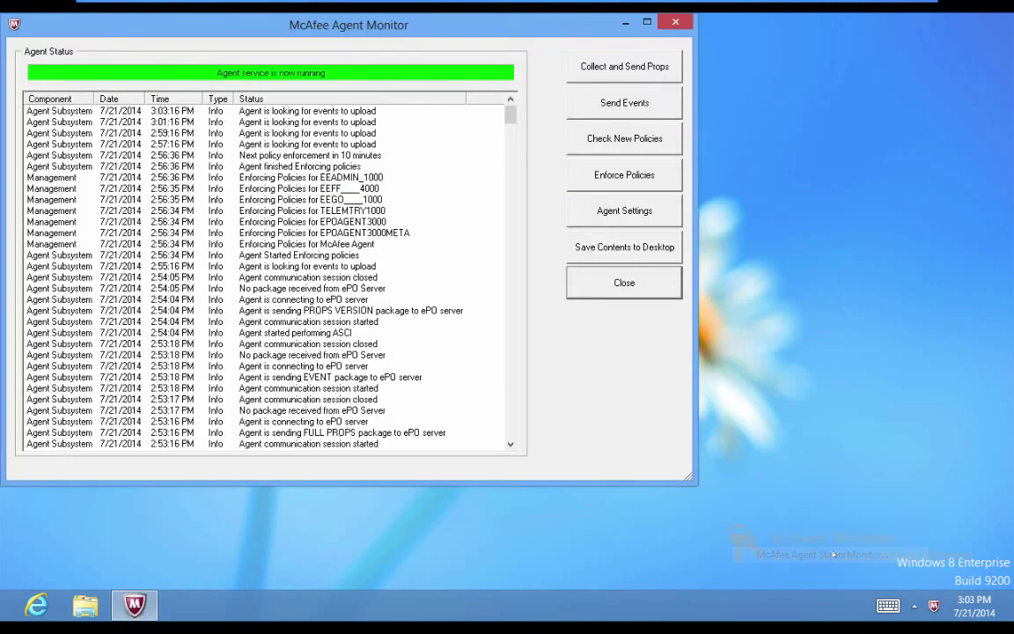
pyautogui.click(580, 138)
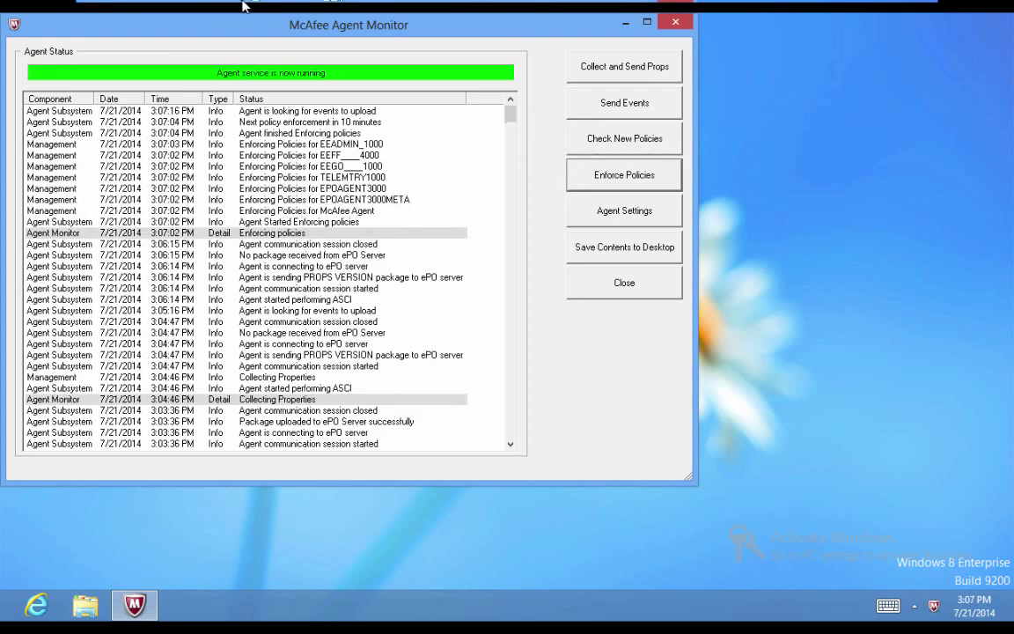
# Step: Connect the M-Systems Dell Memory Key to the Windows 8 VM, disconnecting it from the host
pyautogui.moveTo(220, 6)
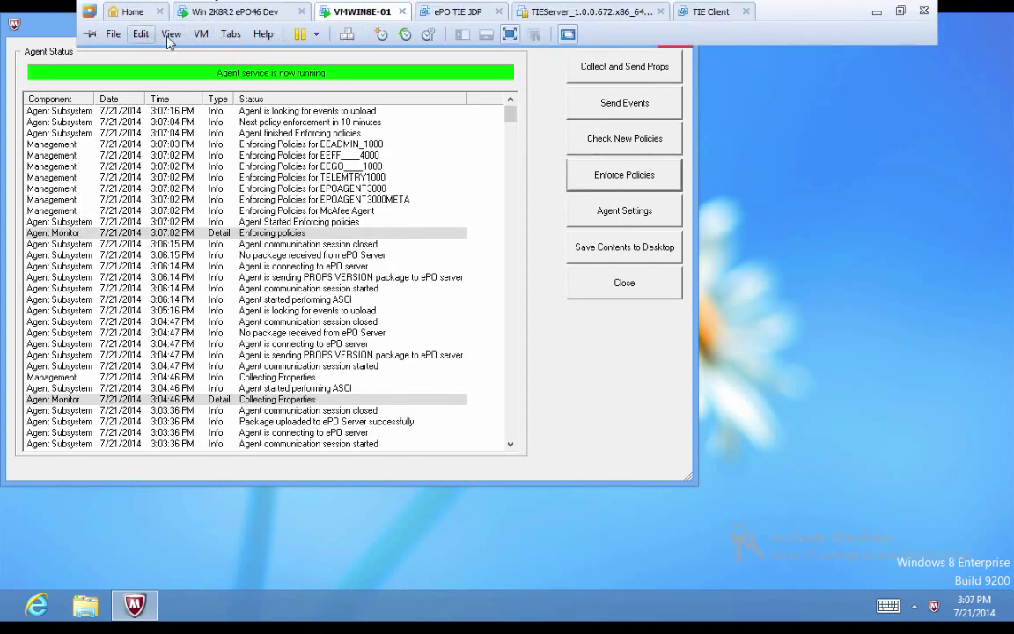
pyautogui.click(195, 41)
pyautogui.moveTo(253, 74)
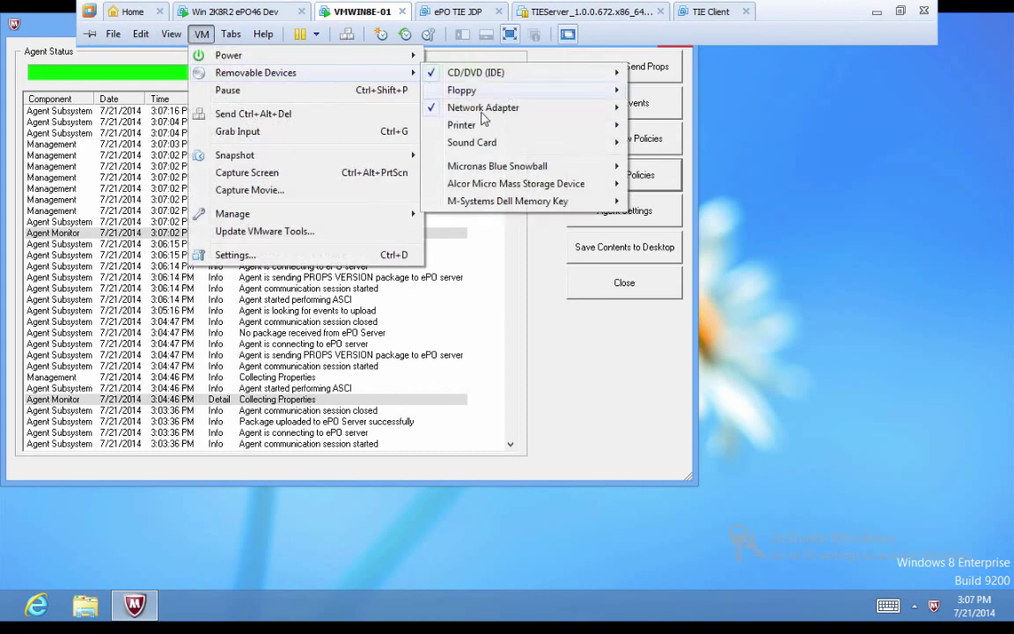
pyautogui.moveTo(520, 202)
pyautogui.click(658, 201)
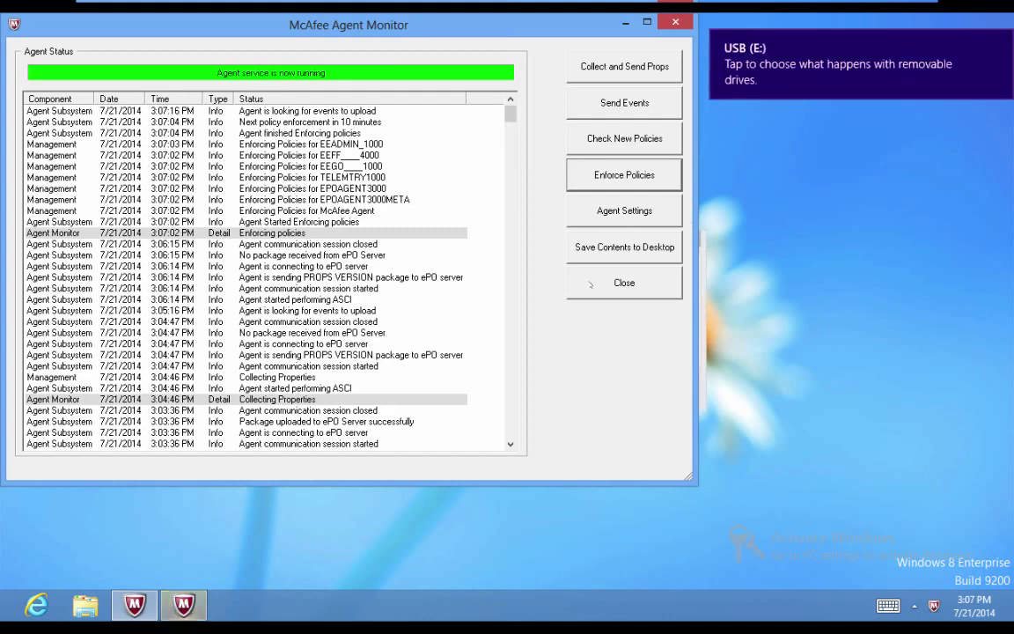
# Step: Close the McAfee Agent Monitor and decline encrypting the inserted USB device
pyautogui.click(627, 282)
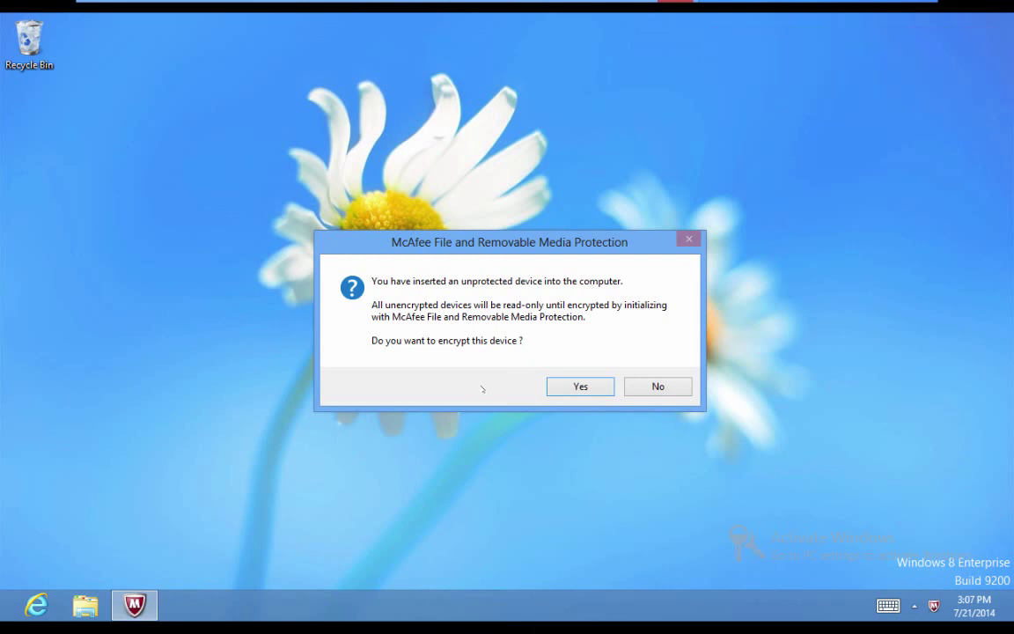
pyautogui.click(673, 387)
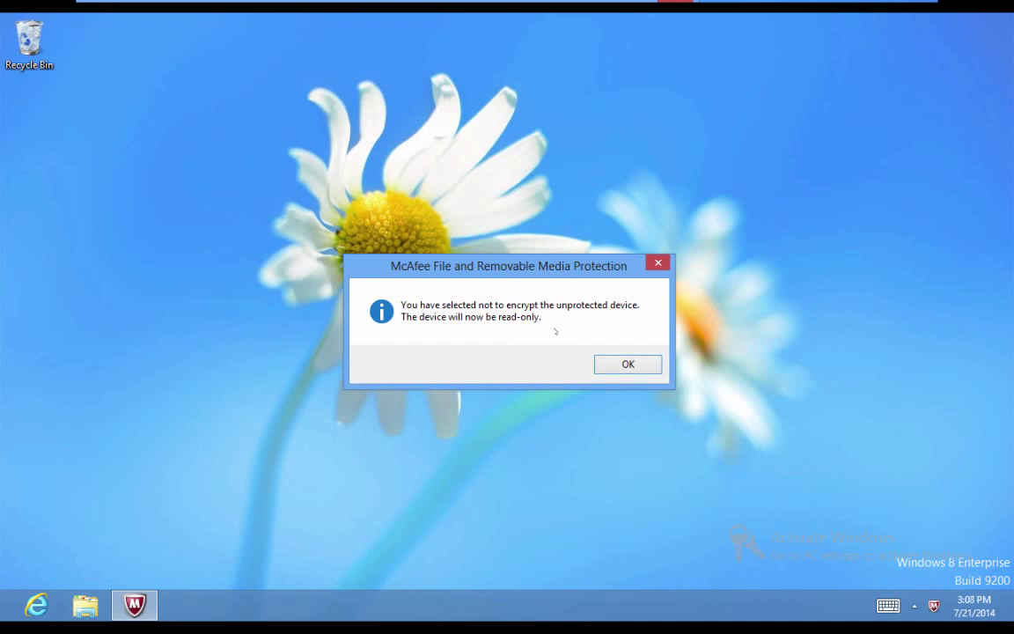
# Step: Acknowledge the read-only notice and disconnect the Dell Memory Key from the VM
pyautogui.click(629, 365)
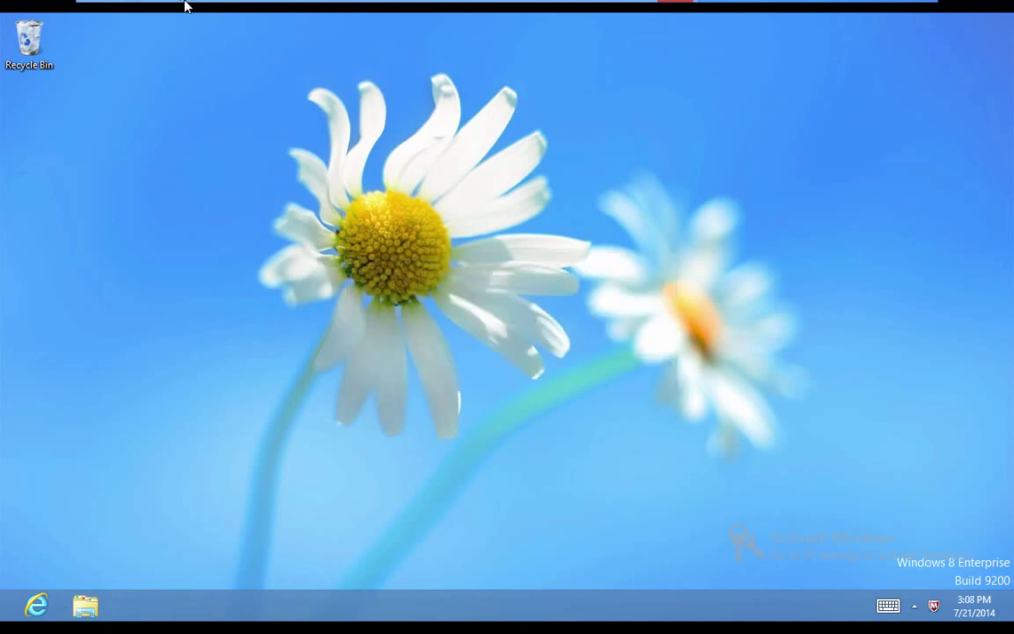
pyautogui.moveTo(186, 4)
pyautogui.click(200, 33)
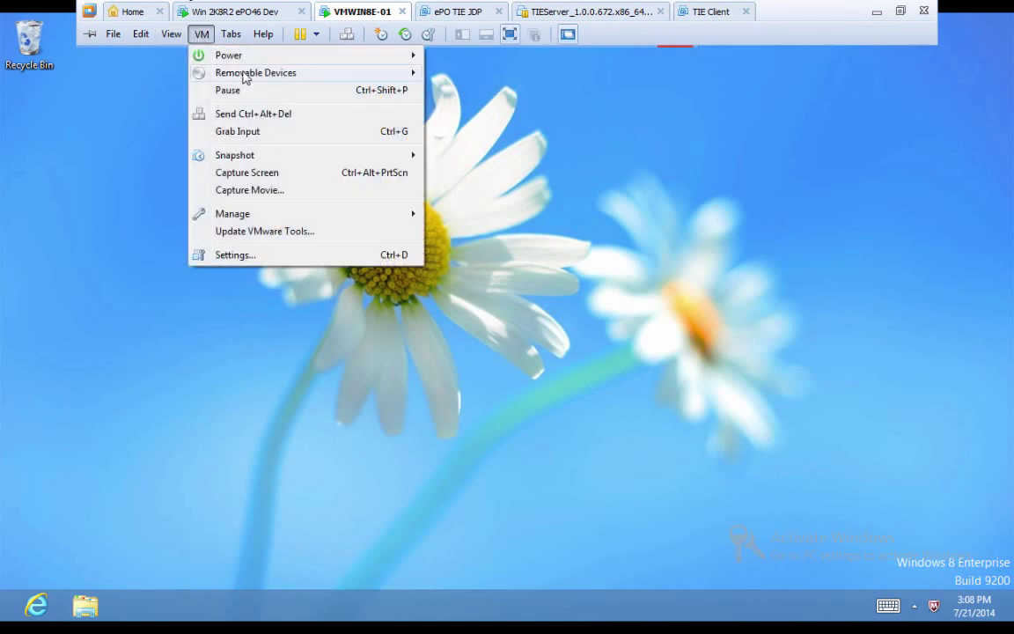
pyautogui.moveTo(308, 77)
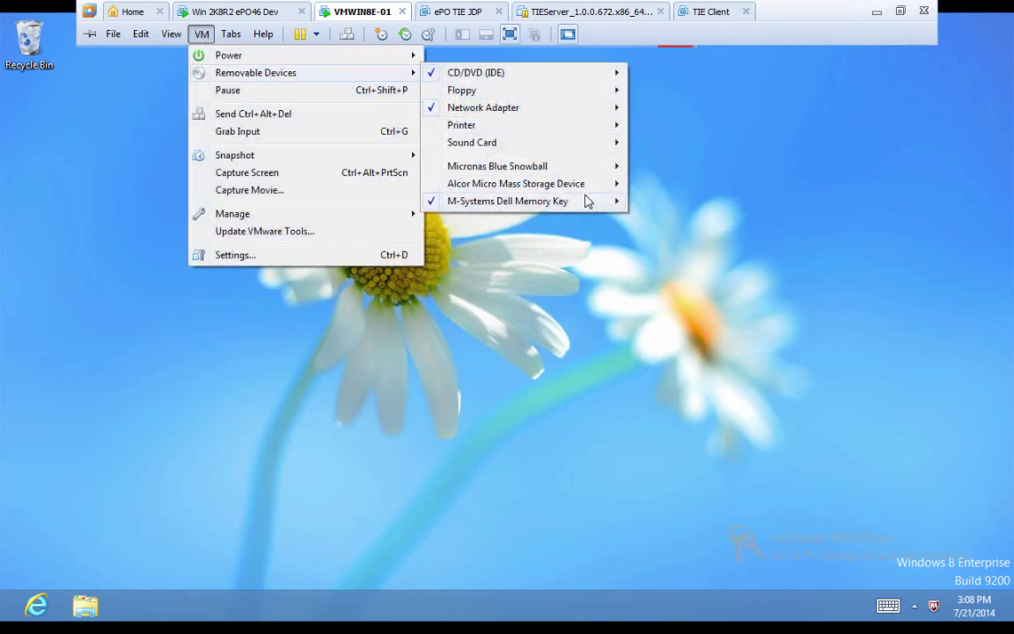
pyautogui.moveTo(584, 201)
pyautogui.click(661, 203)
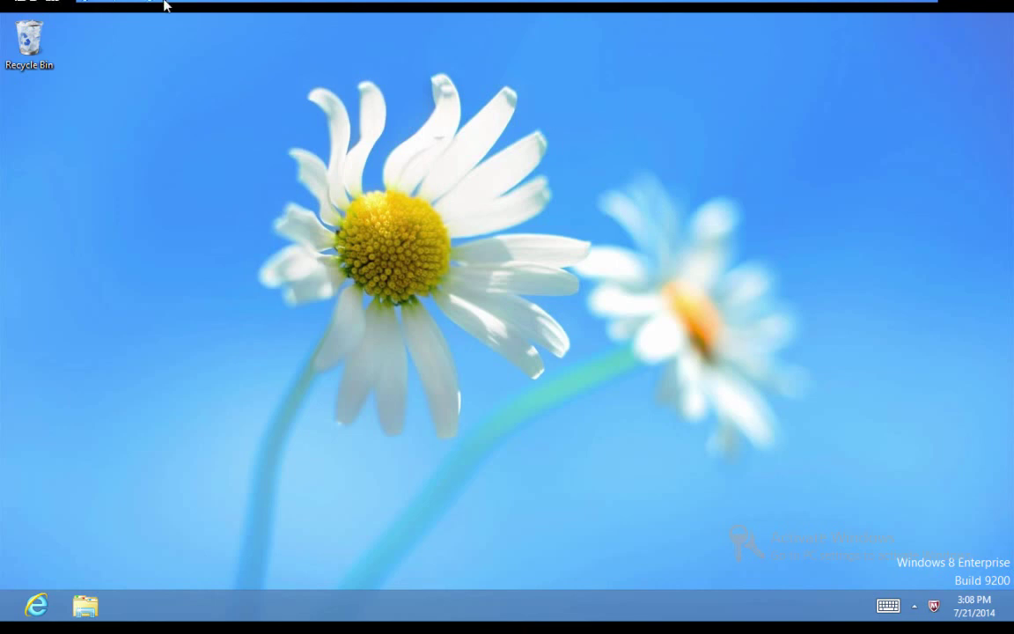
# Step: Reconnect the M-Systems Dell Memory Key to the Windows 8 virtual machine
pyautogui.moveTo(150, 4)
pyautogui.click(199, 35)
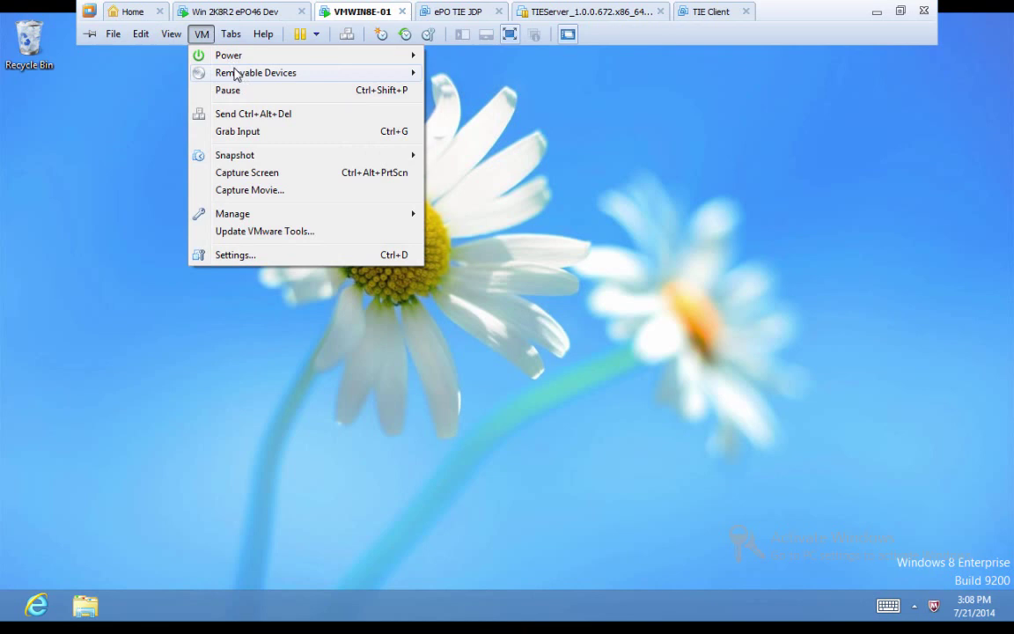
pyautogui.moveTo(234, 74)
pyautogui.moveTo(521, 202)
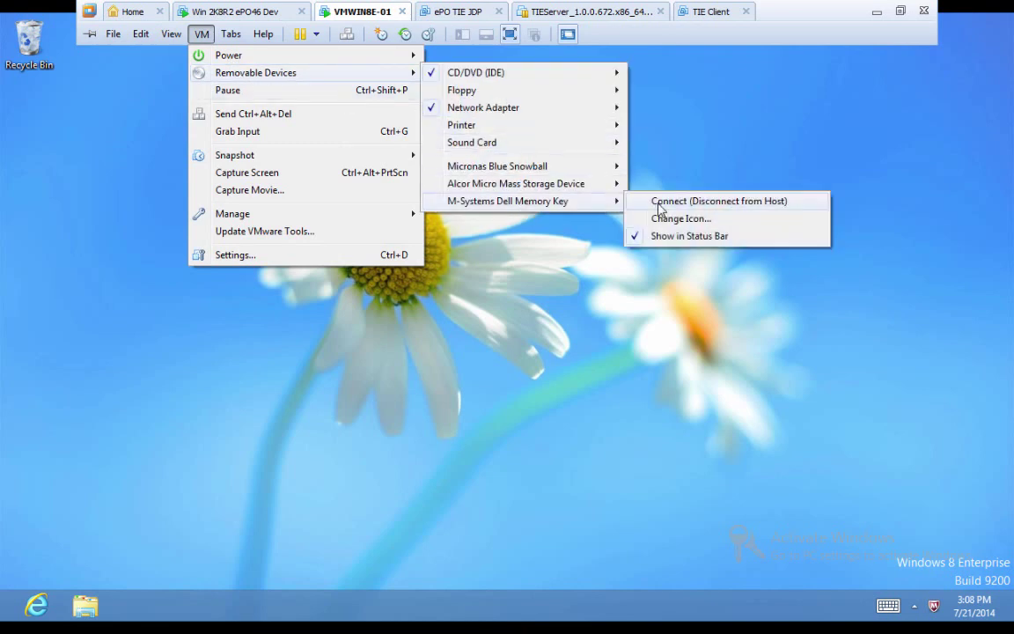
pyautogui.click(658, 203)
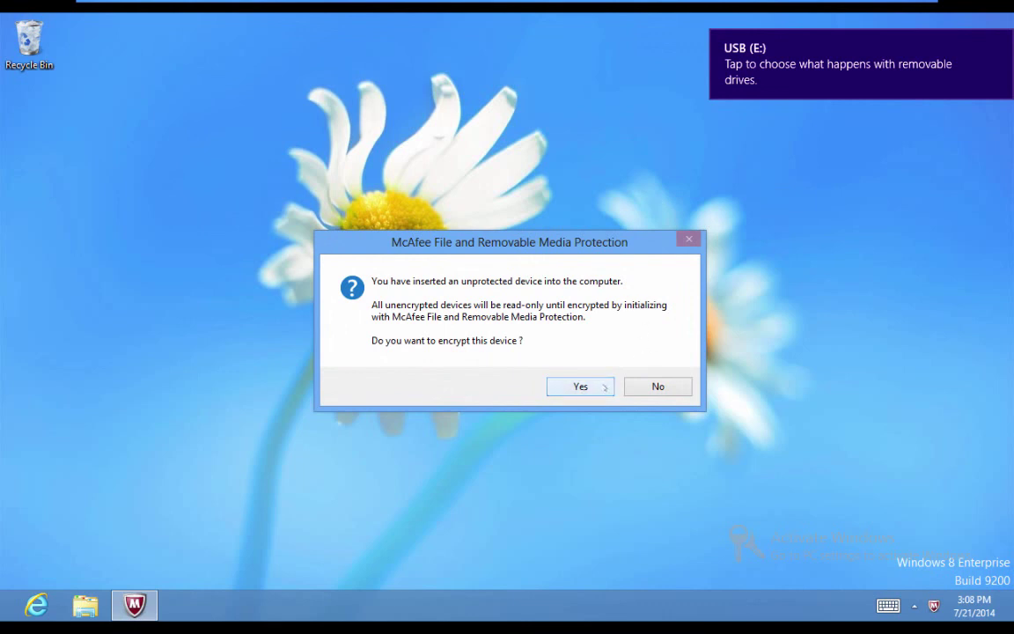
# Step: Accept encrypting the device and set the encrypted area size to .1
pyautogui.click(583, 387)
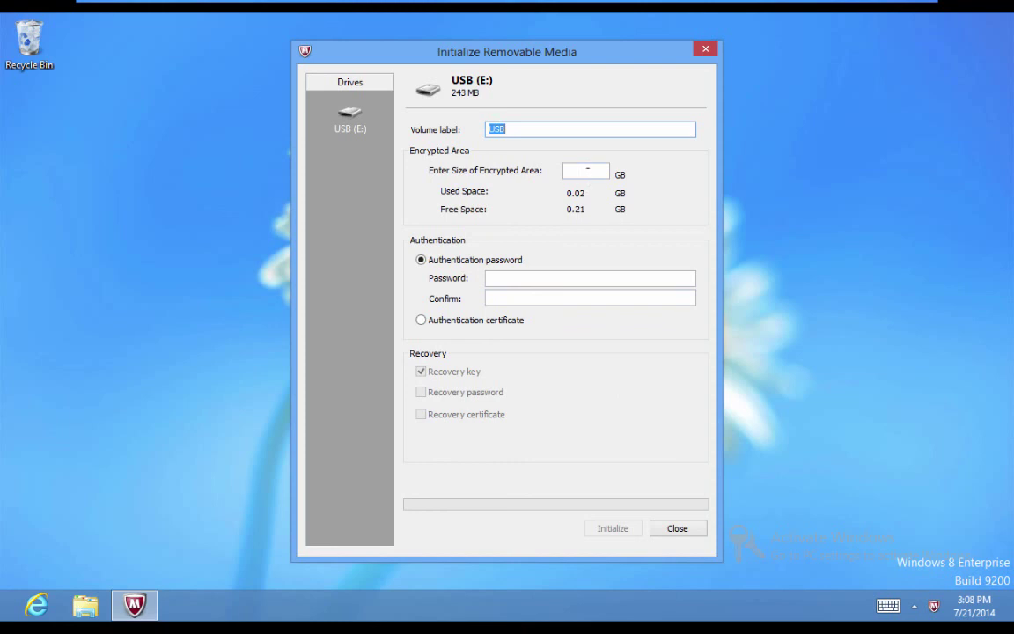
pyautogui.click(585, 170)
pyautogui.write('.1')
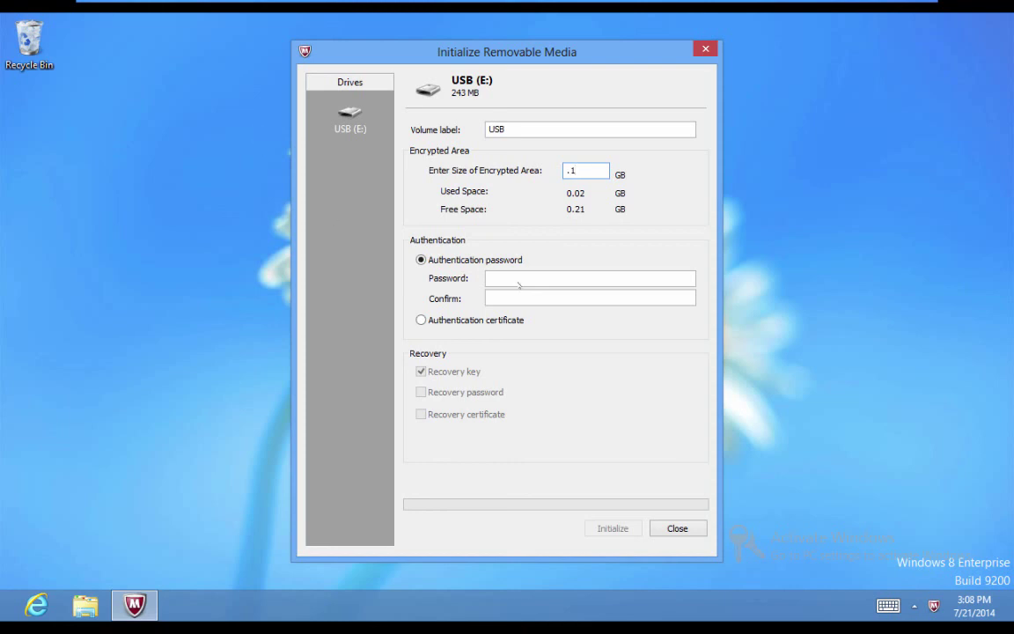
# Step: Enter the authentication password and confirm it in the second field
pyautogui.click(515, 278)
pyautogui.write('*********')
pyautogui.press('Tab')
pyautogui.write('*********')
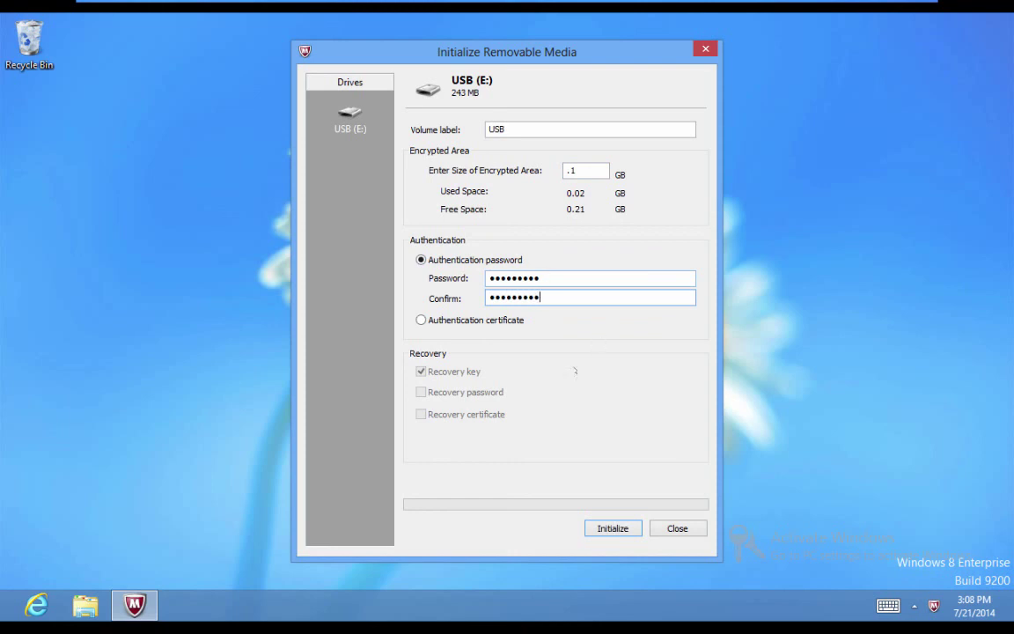
# Step: After the password policy error, re-enter a compliant password and confirmation, then initialize USB (E:)
pyautogui.click(609, 528)
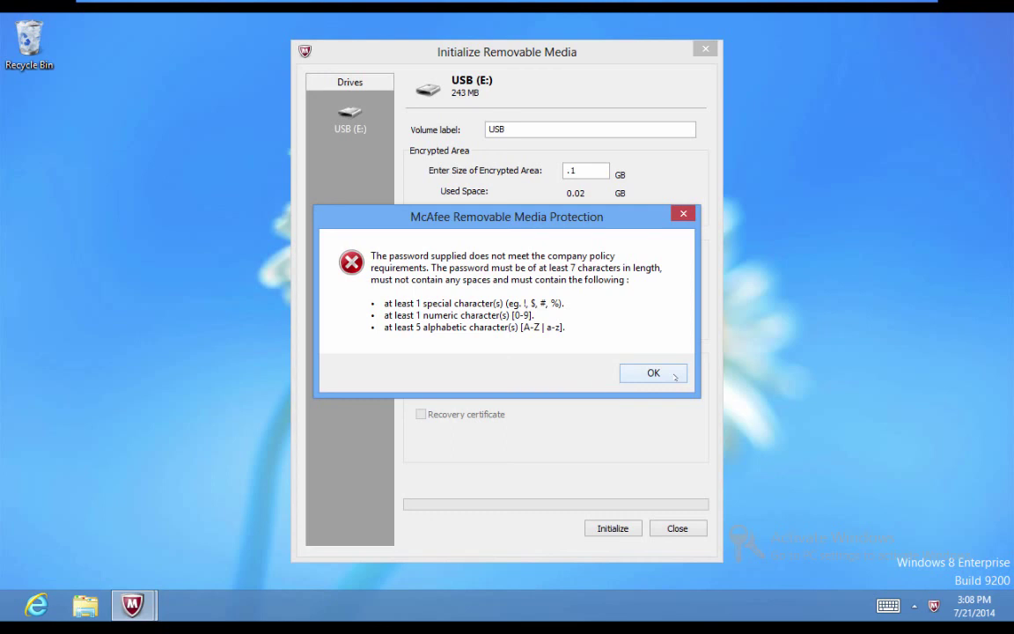
pyautogui.click(653, 373)
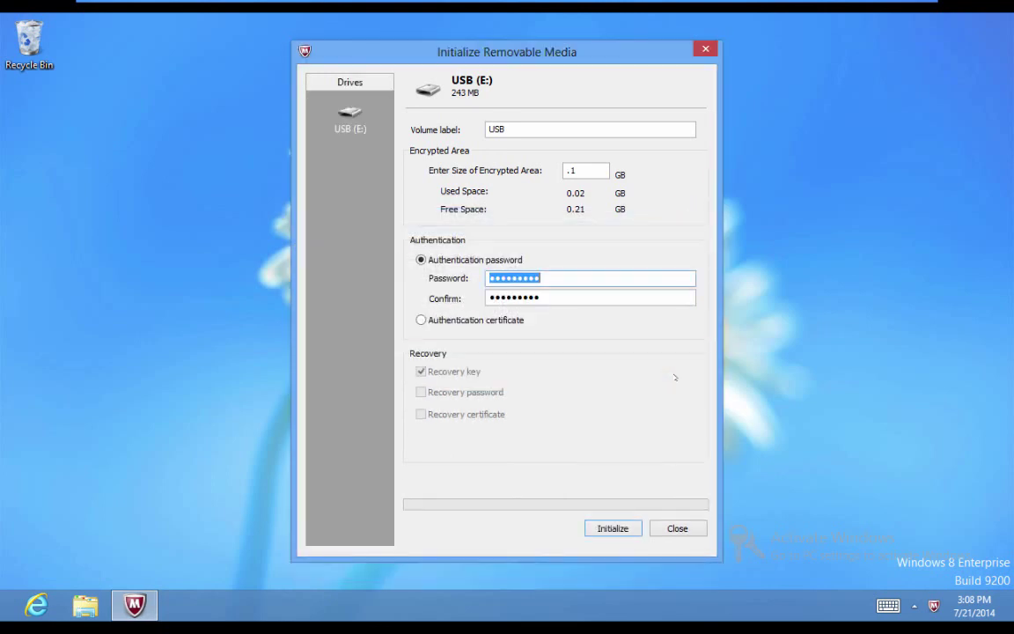
pyautogui.write('P@ssw0rd1')
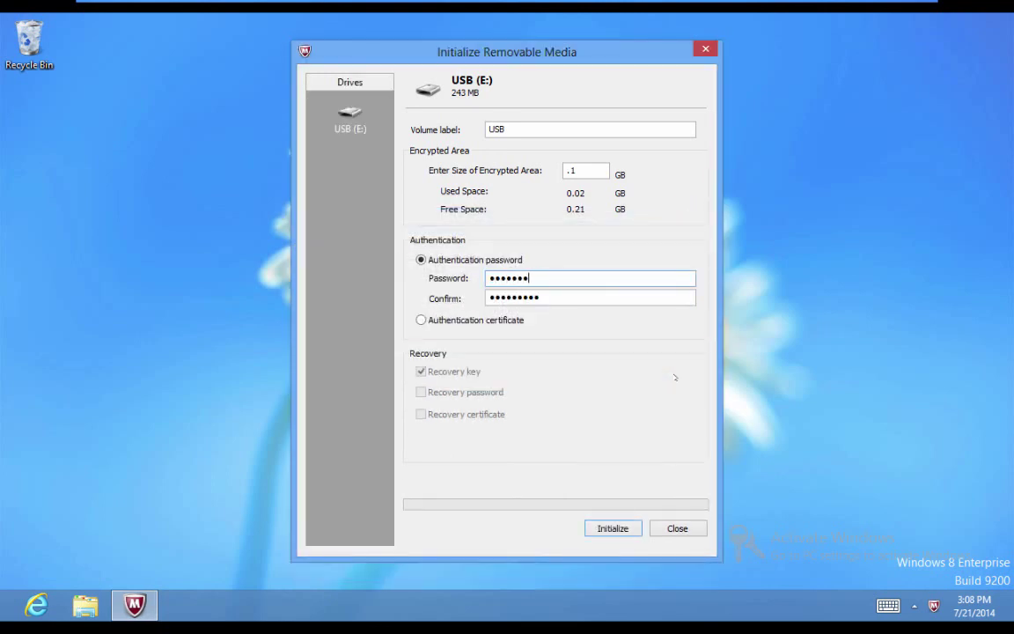
pyautogui.write('!')
pyautogui.press('Tab')
pyautogui.write('P@ssw0rd1!')
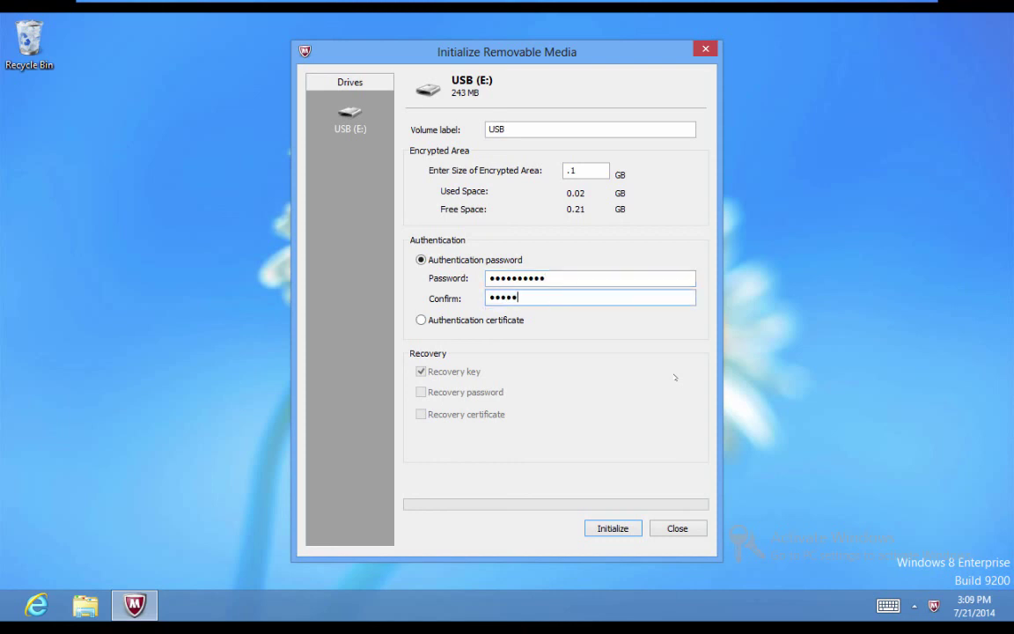
pyautogui.write('!')
pyautogui.click(613, 529)
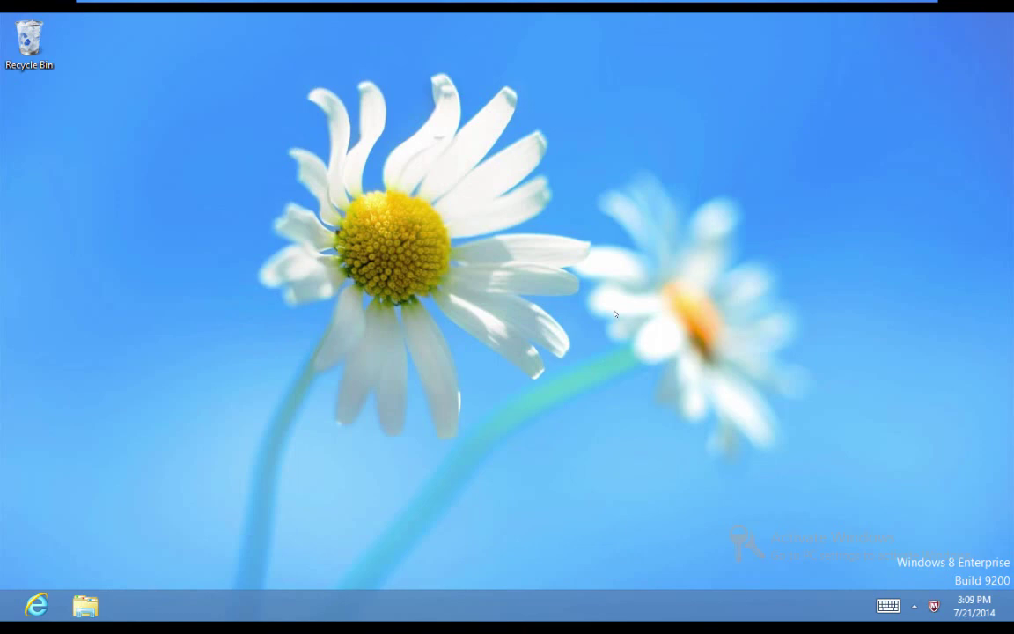
# Step: Open the USB (E:) drive in Windows Explorer
pyautogui.press('super+e')
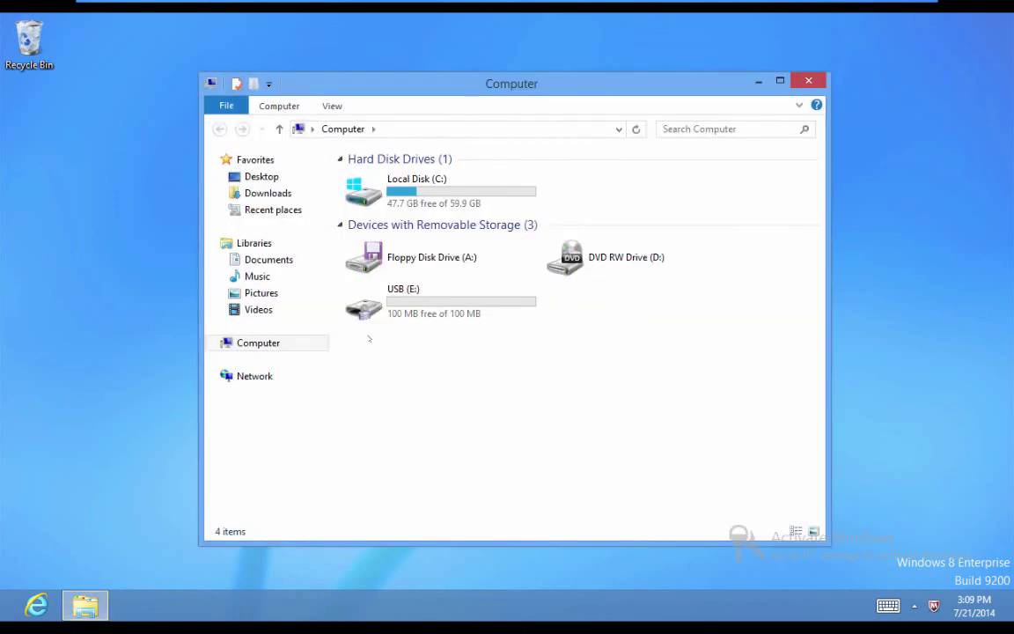
pyautogui.moveTo(378, 313)
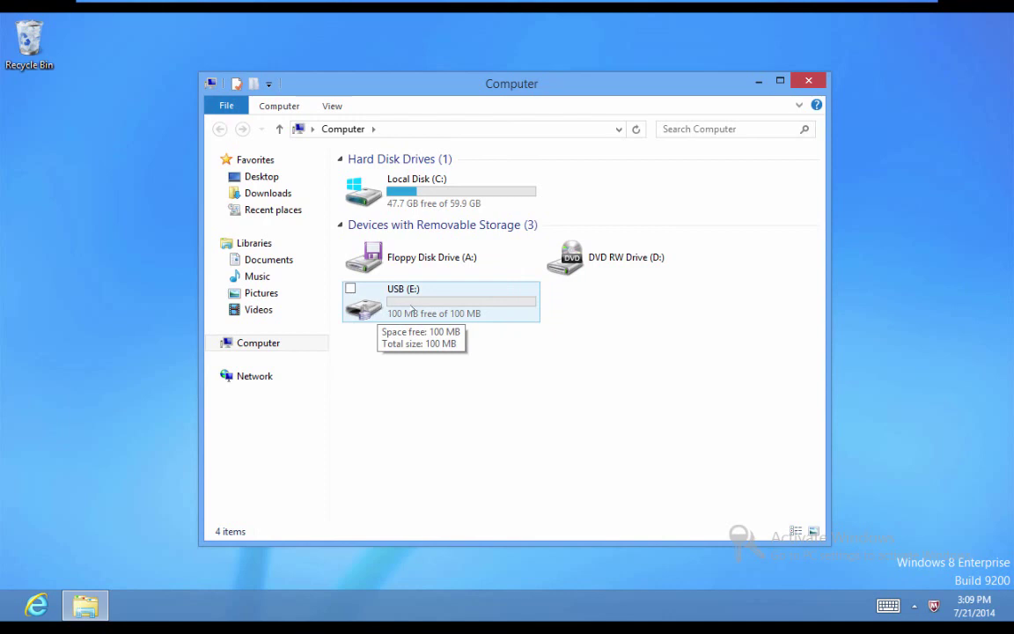
pyautogui.doubleClick(412, 309)
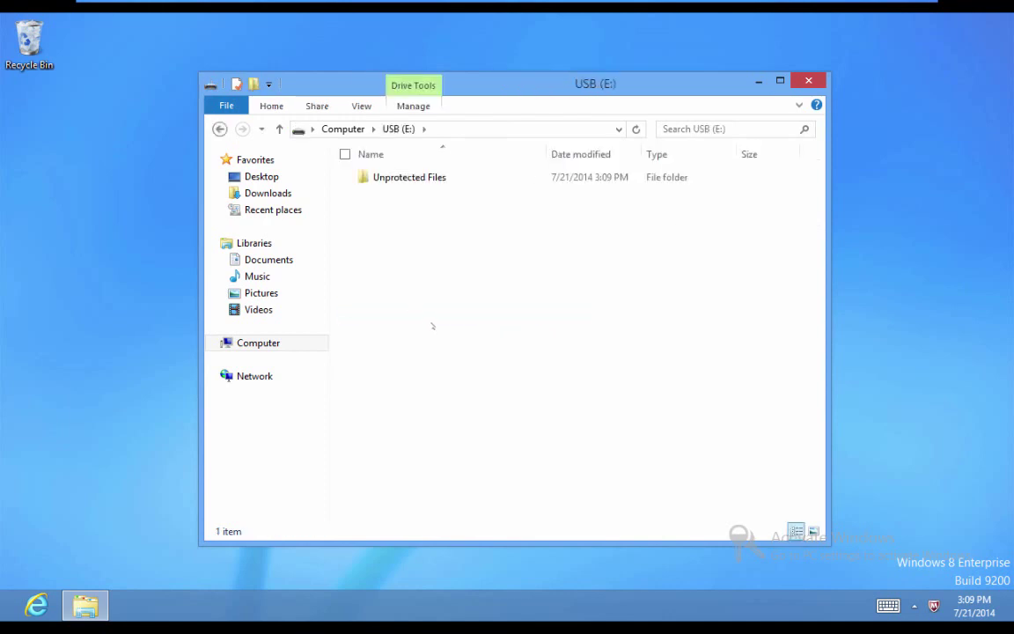
# Step: Create a text document named Test on the desktop and copy it onto USB (E:)
pyautogui.rightClick(4, 234)
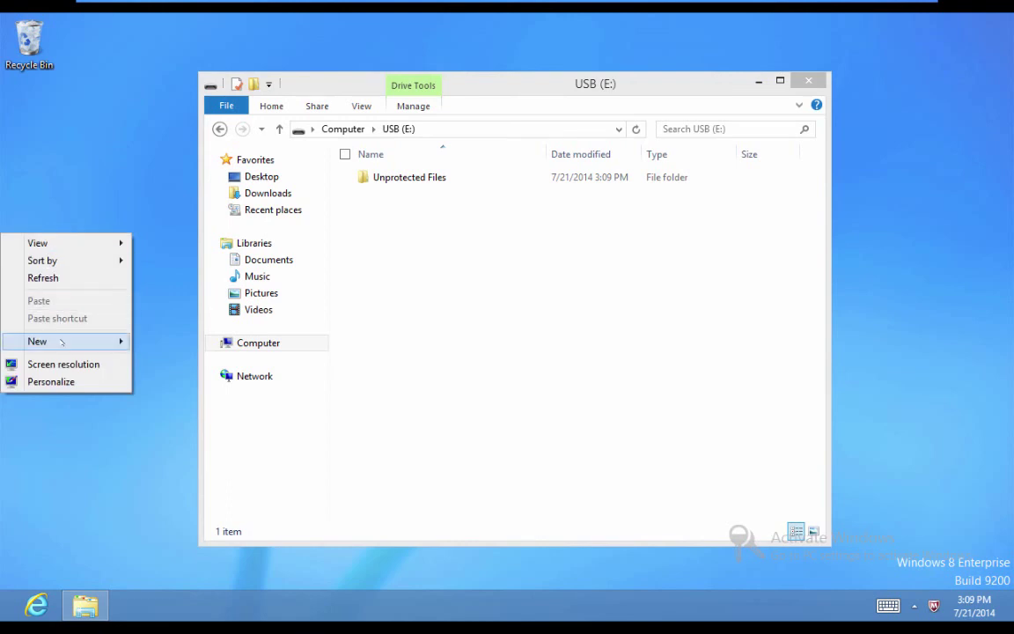
pyautogui.moveTo(63, 343)
pyautogui.click(187, 451)
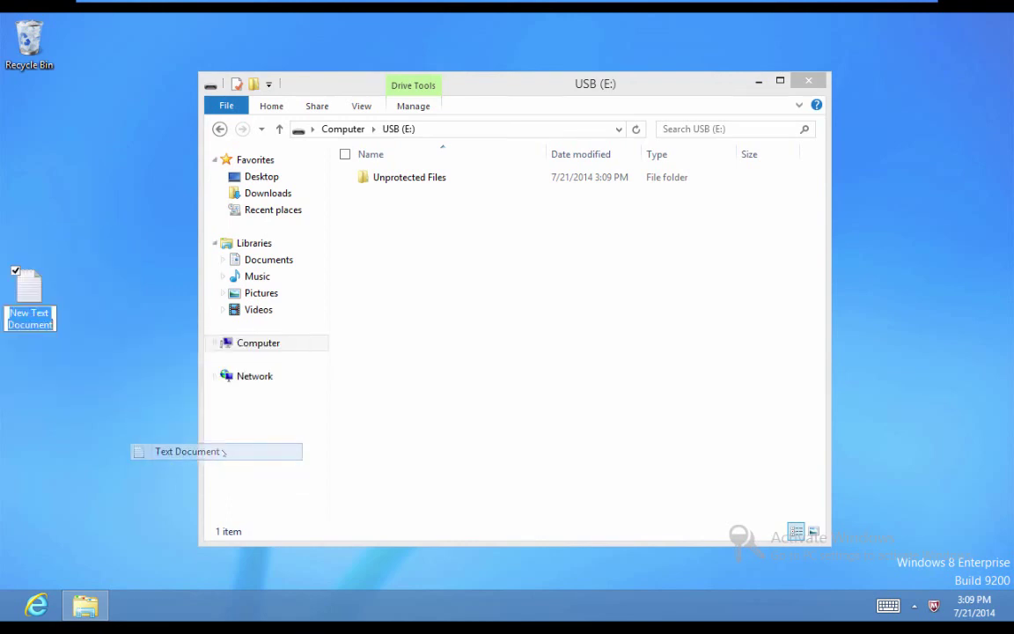
pyautogui.write('Test')
pyautogui.press('Return')
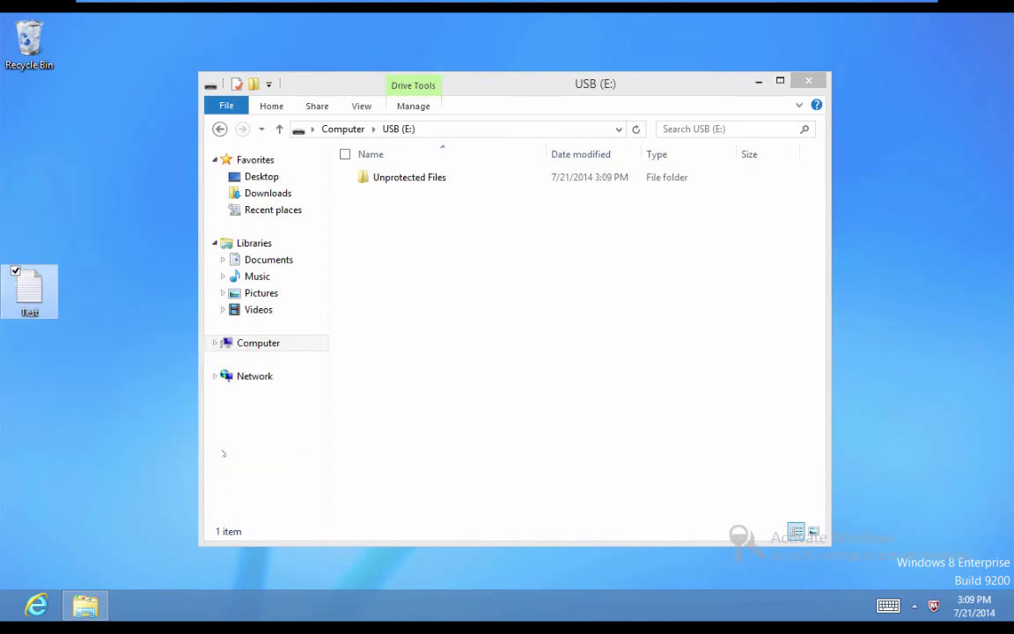
pyautogui.moveTo(28, 287); pyautogui.dragTo(433, 250)
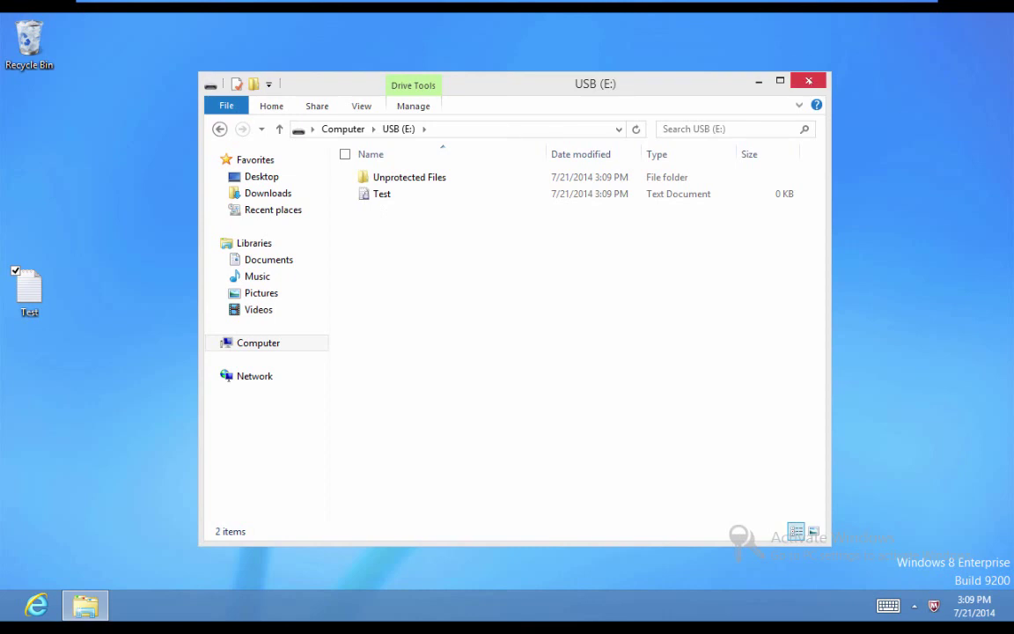
# Step: Close the USB folder window and disconnect the Dell Memory Key from the VM back to the host
pyautogui.click(808, 81)
pyautogui.moveTo(148, 7)
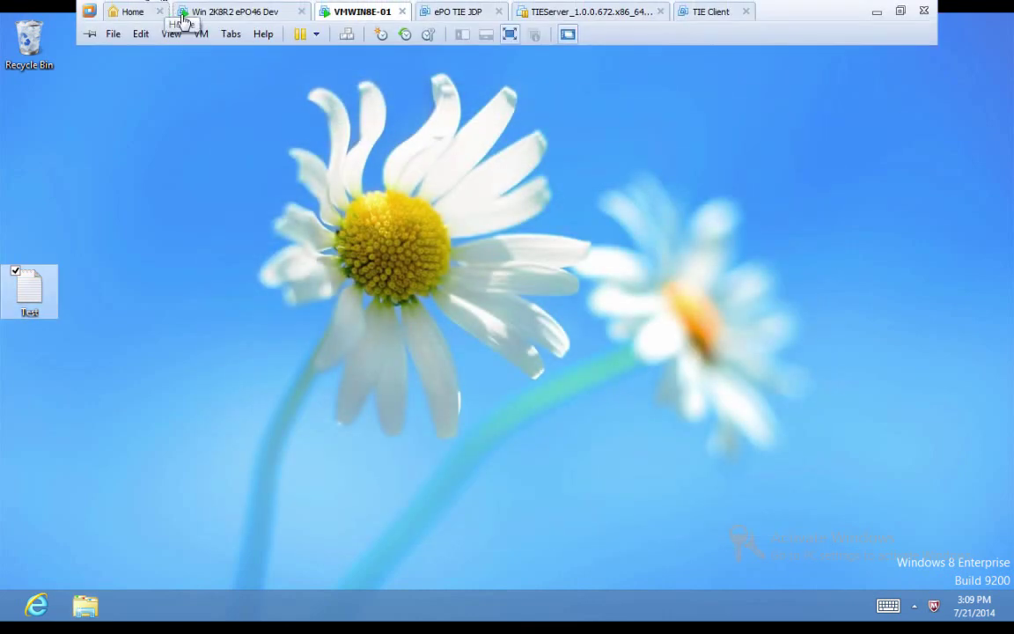
pyautogui.click(200, 39)
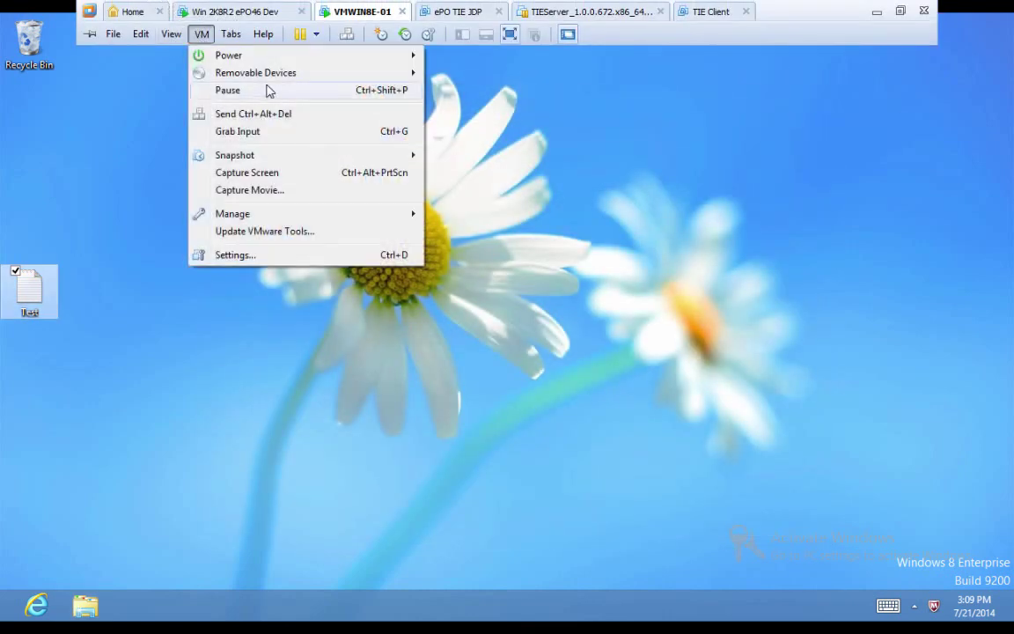
pyautogui.moveTo(270, 81)
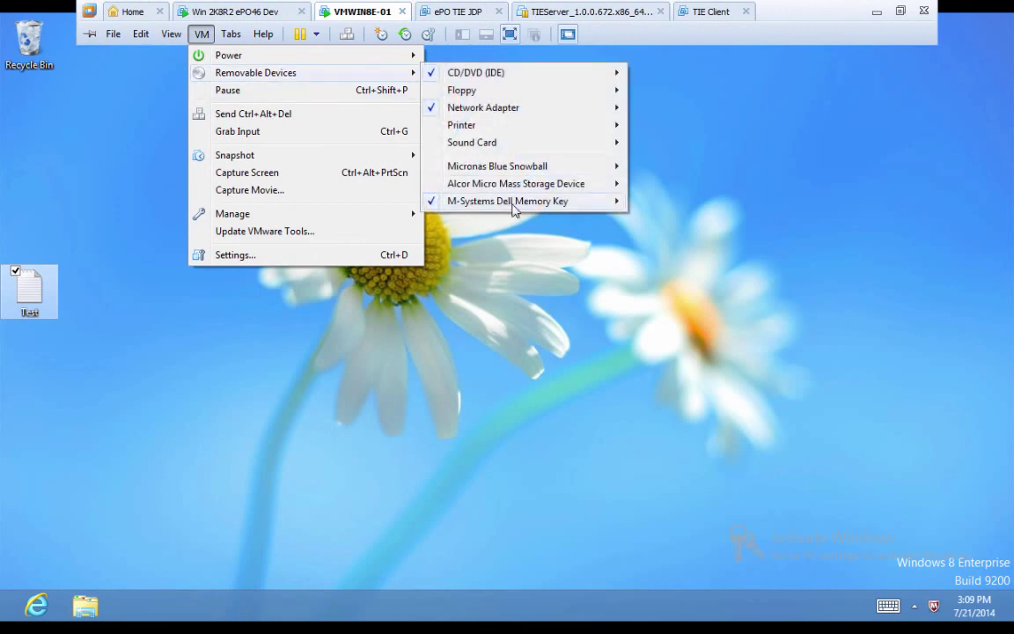
pyautogui.moveTo(519, 201)
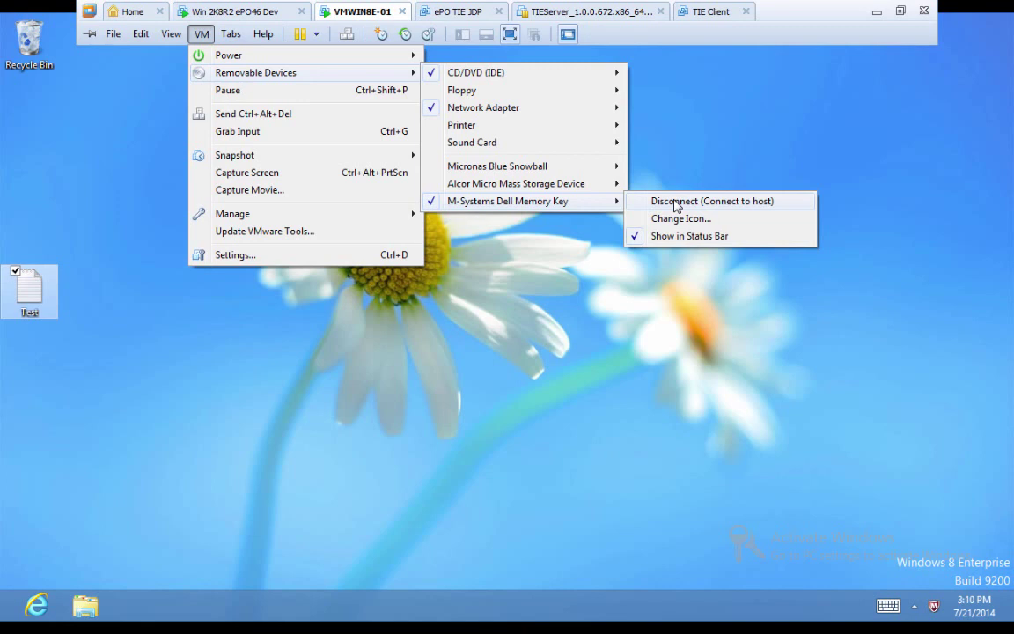
pyautogui.click(674, 204)
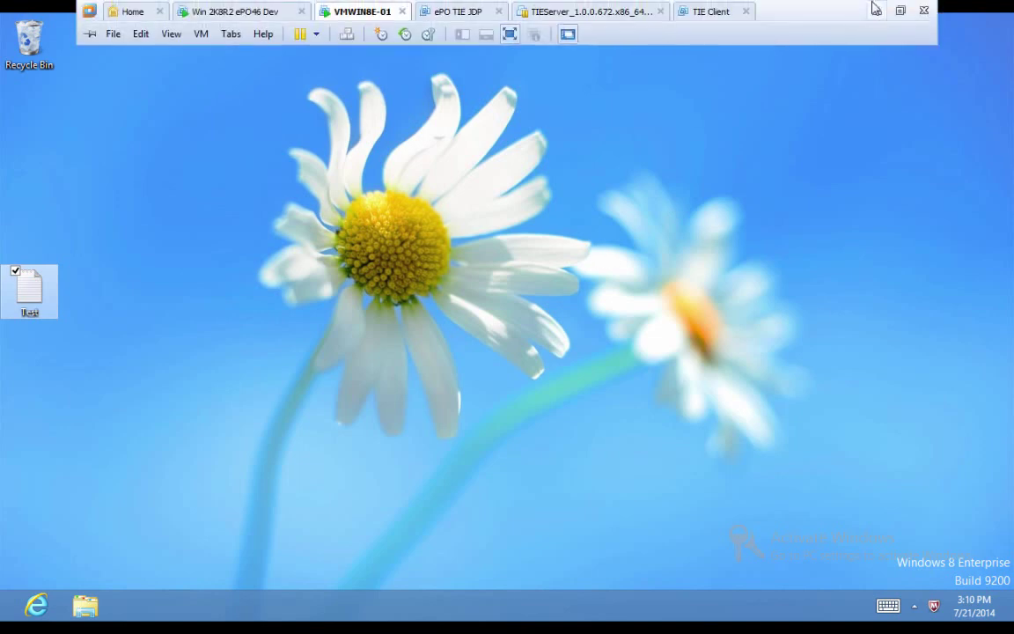
# Step: On the Windows 7 host, open USB (I:) and launch the MfeEERM program
pyautogui.click(877, 11)
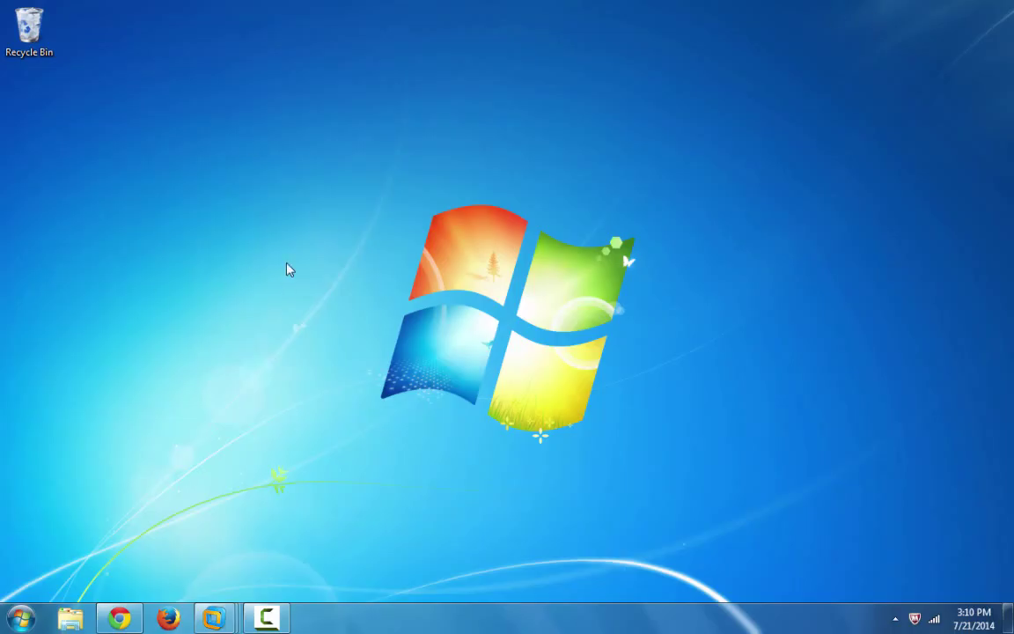
pyautogui.press('super+e')
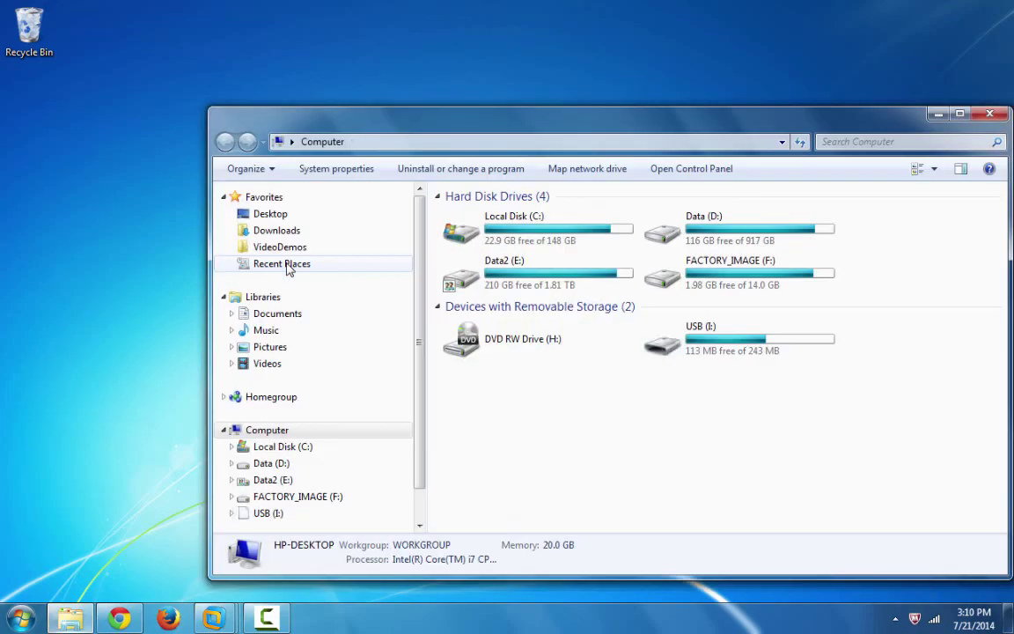
pyautogui.moveTo(578, 122); pyautogui.dragTo(462, 88)
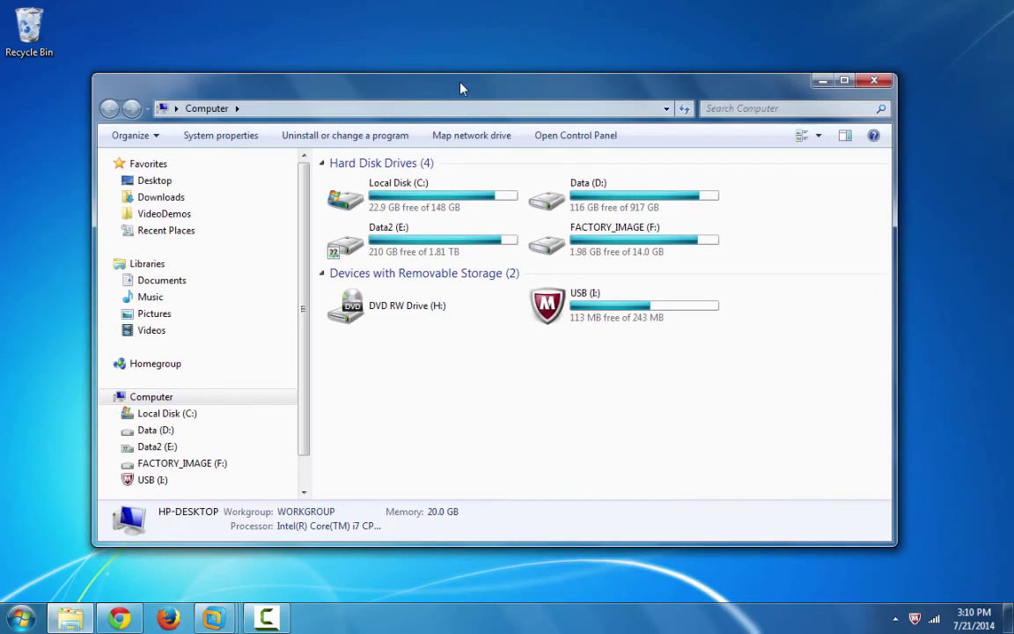
pyautogui.doubleClick(551, 310)
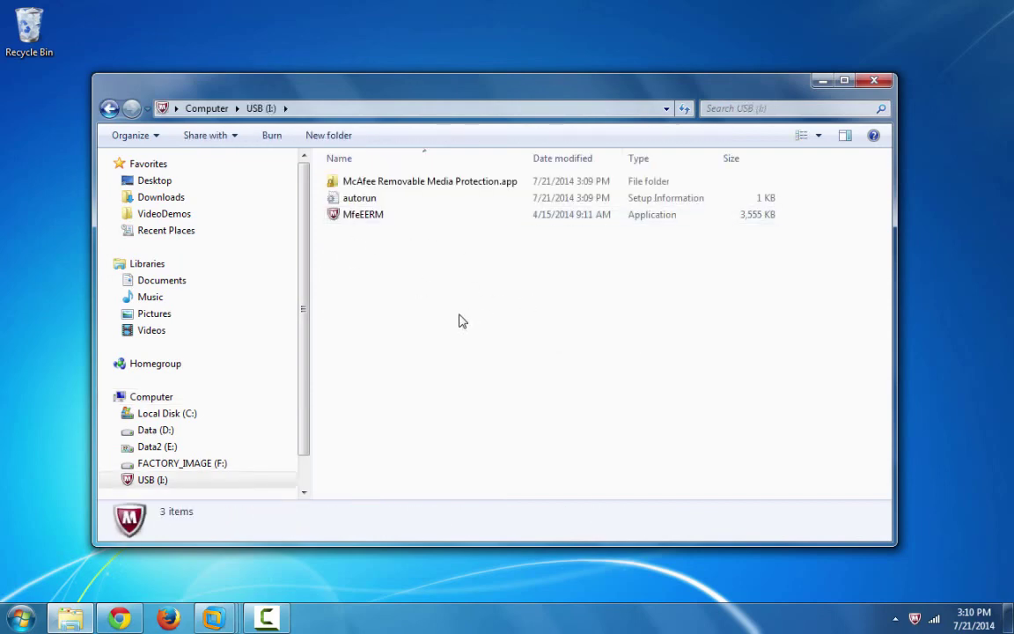
pyautogui.click(370, 223)
pyautogui.doubleClick(371, 223)
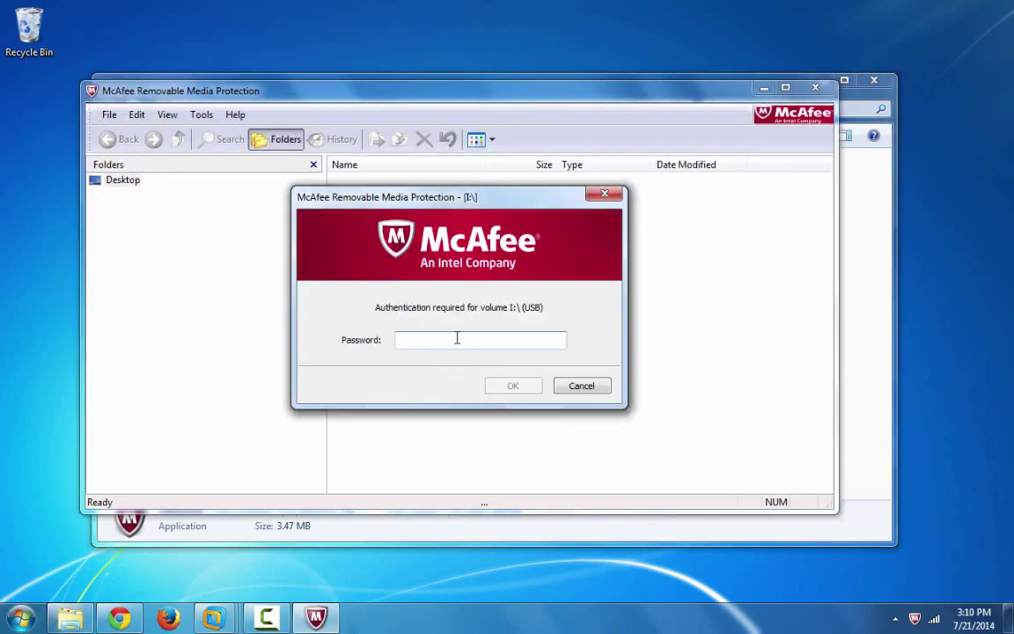
# Step: Unlock the volume with its password, copy Test to the desktop, and open it in Notepad
pyautogui.write('•••••••••••')
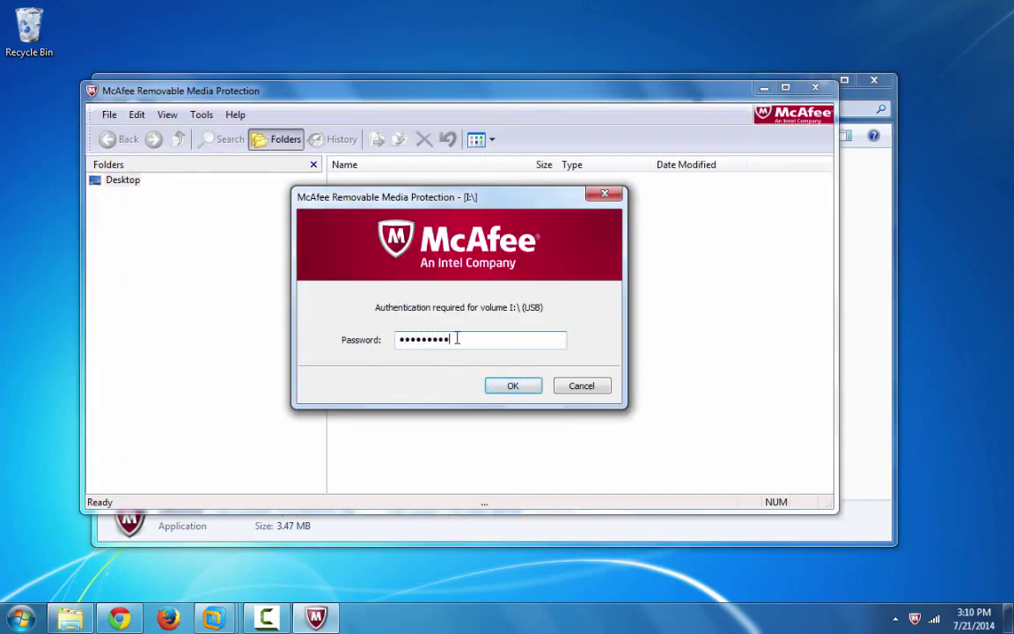
pyautogui.press('Return')
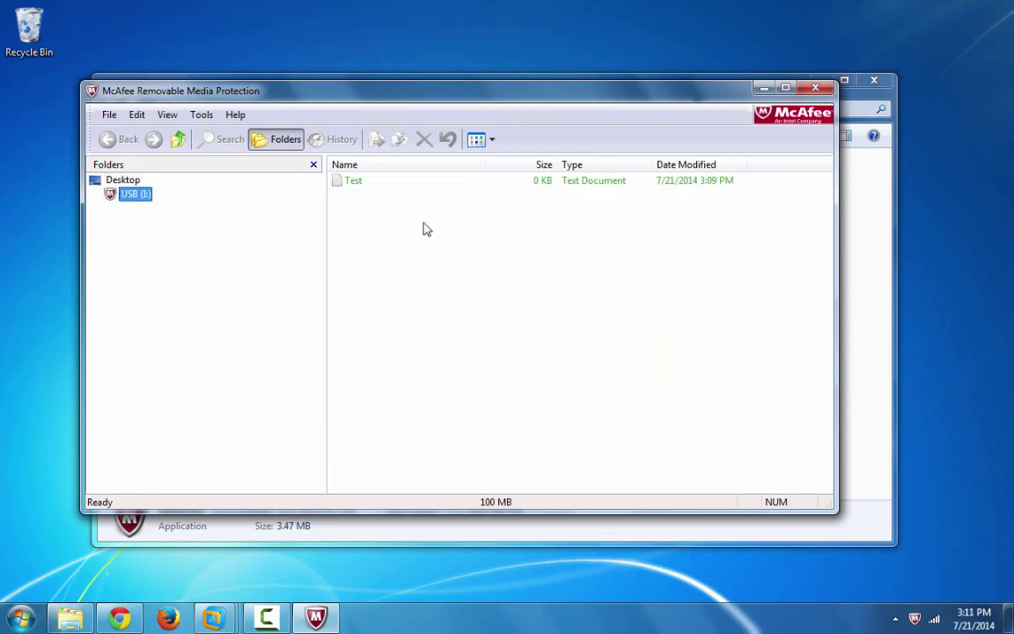
pyautogui.moveTo(403, 101); pyautogui.dragTo(435, 67)
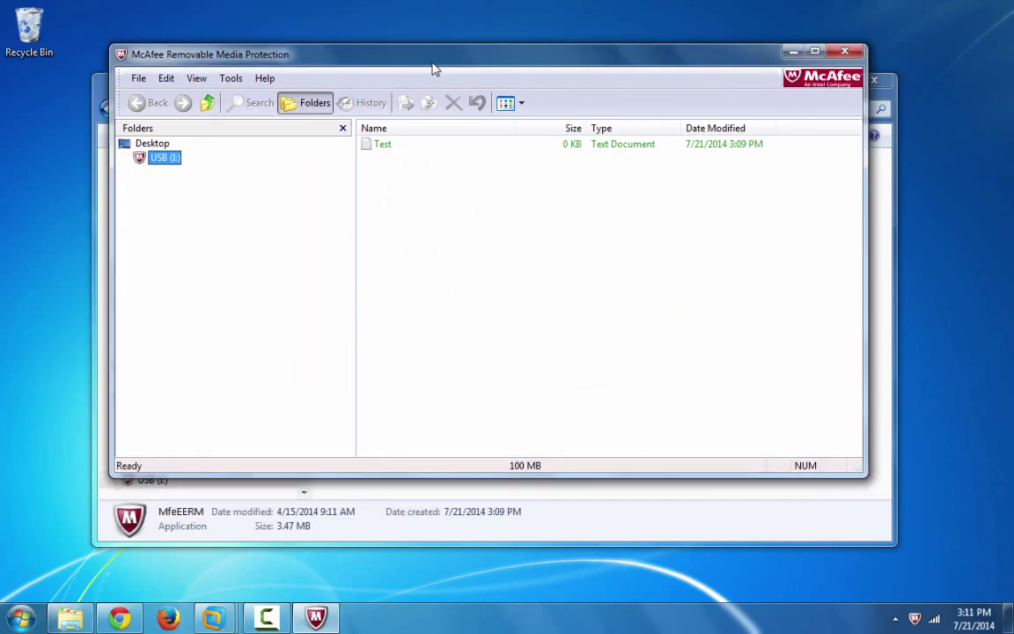
pyautogui.moveTo(387, 156); pyautogui.dragTo(32, 345)
pyautogui.doubleClick(31, 346)
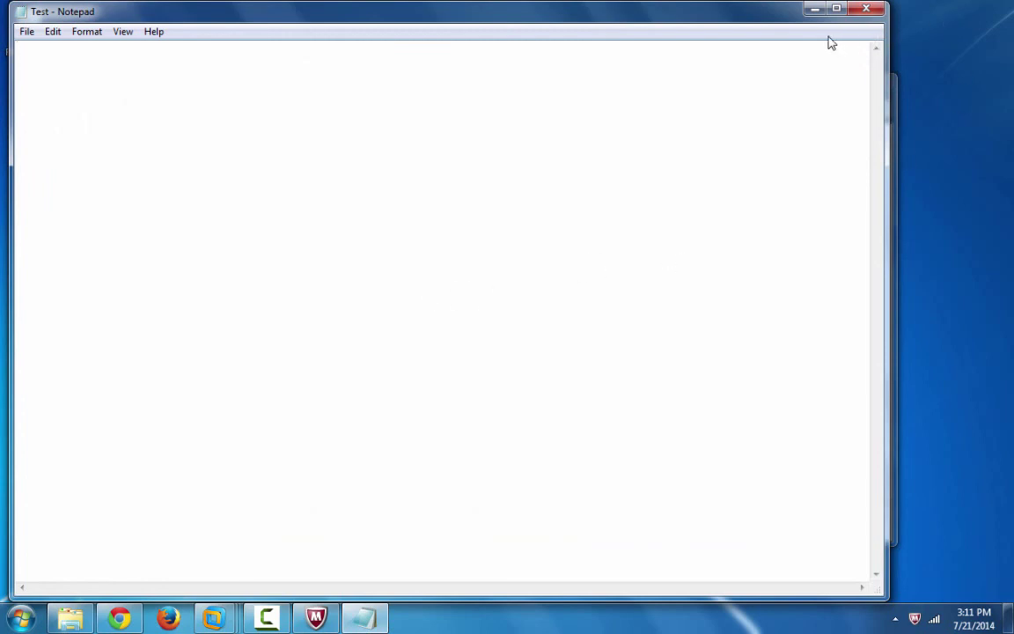
# Step: Close Notepad, the McAfee Removable Media Protection window and the USB (I:) Explorer window
pyautogui.click(869, 12)
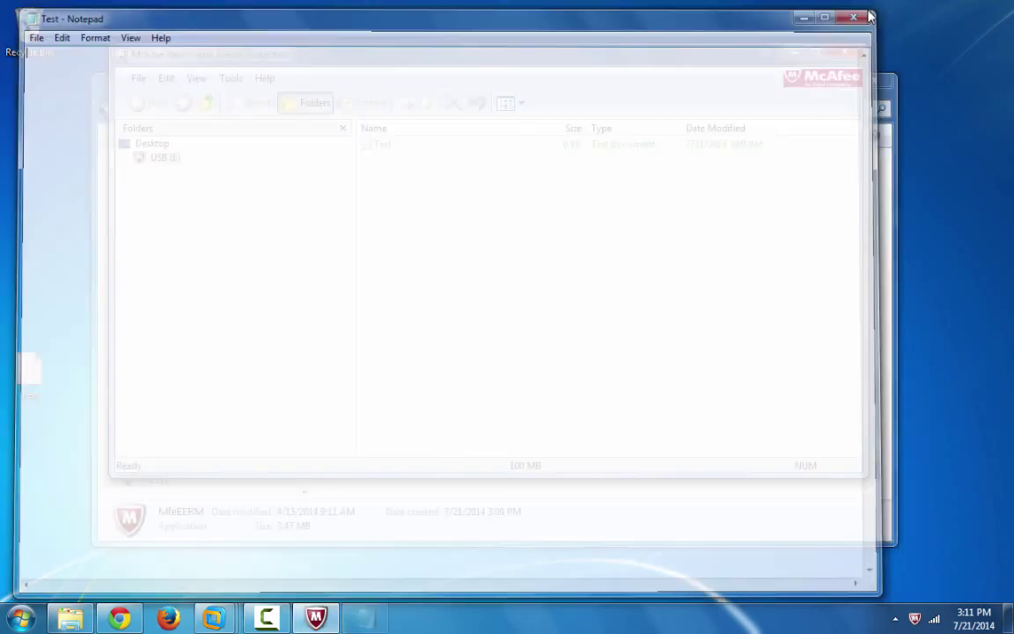
pyautogui.click(845, 51)
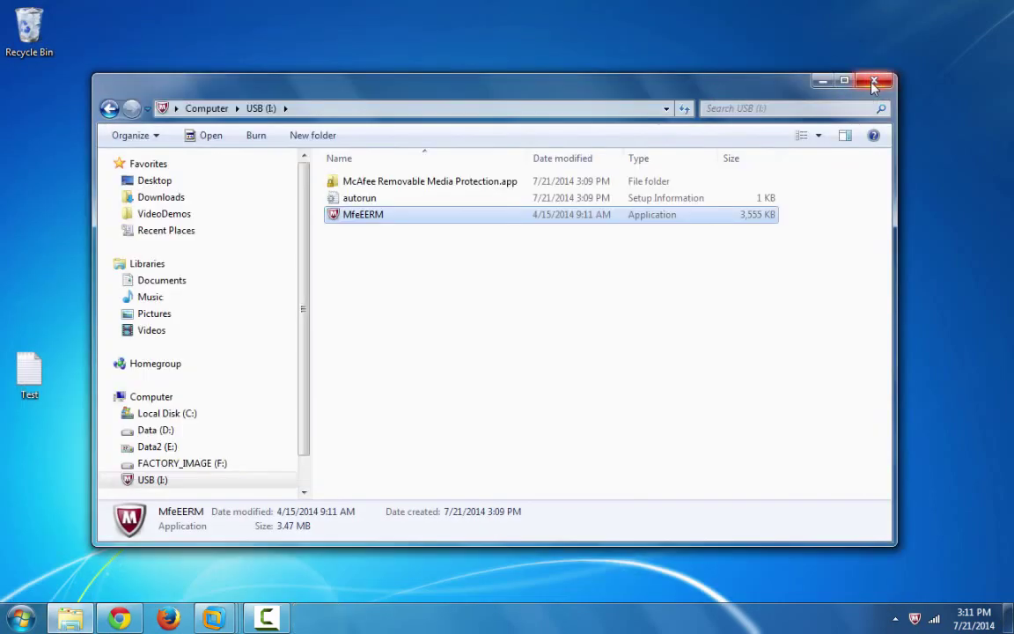
pyautogui.click(874, 83)
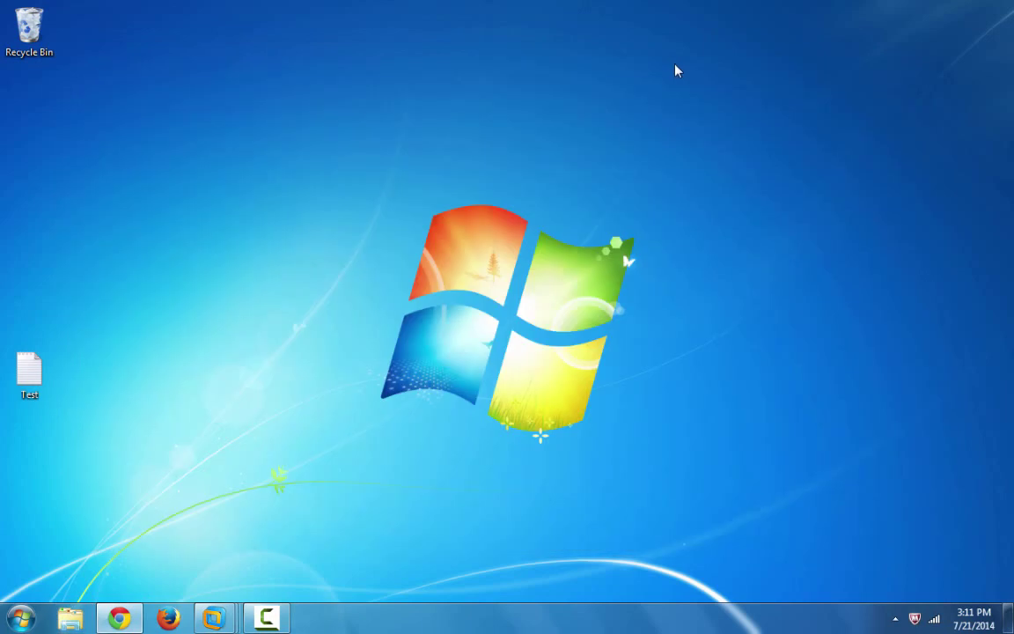